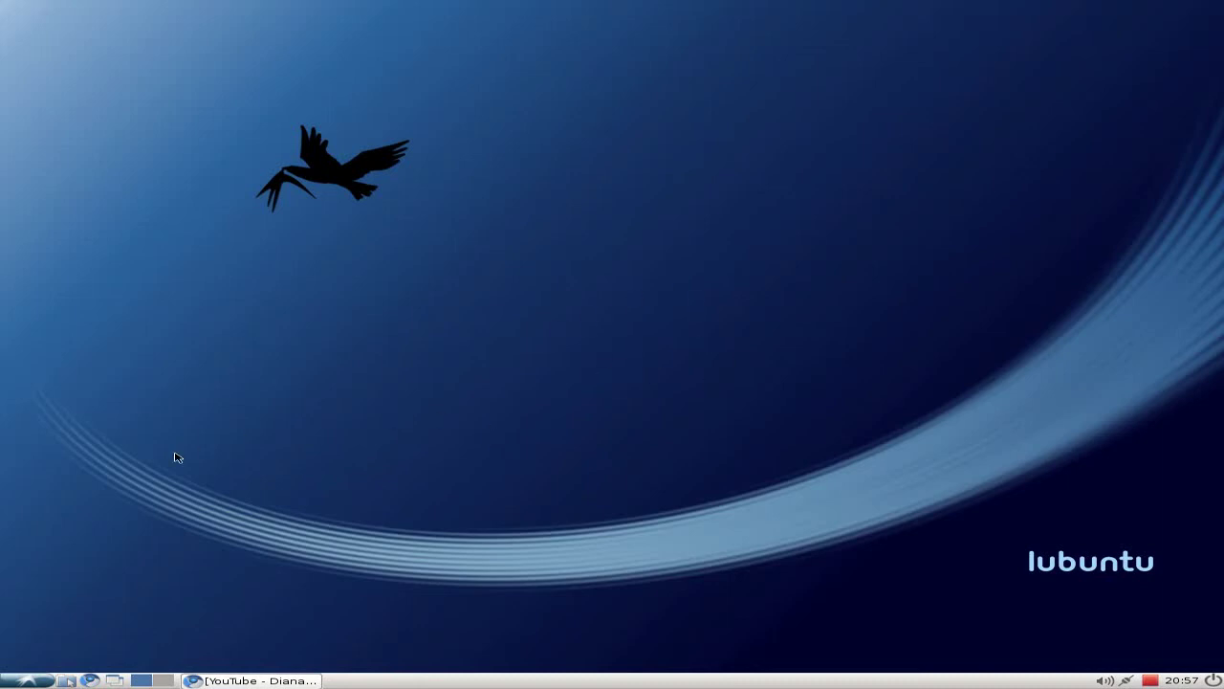
# - Launch Synaptic Package Manager from the Preferences menu, showing all 30563 packages
pyautogui.click(27, 680)
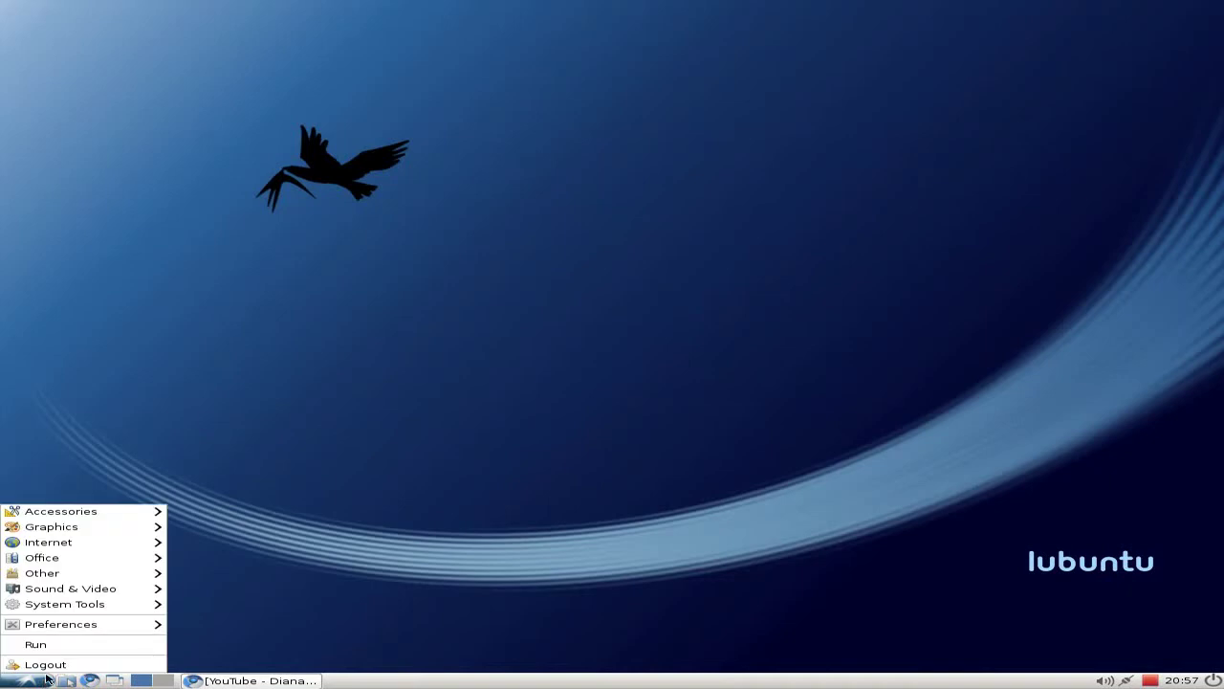
pyautogui.moveTo(95, 627)
pyautogui.click(265, 651)
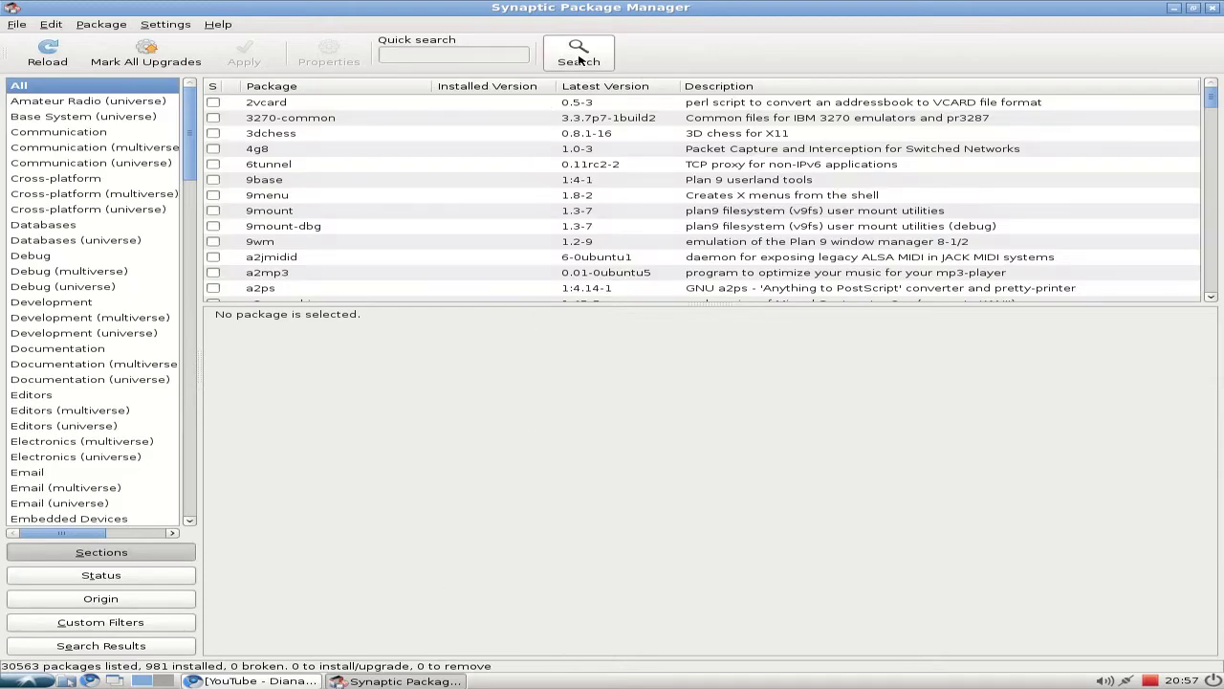
# - Search packages for 'flash' and view flashplugin-installer's description, version 10.0.45.2ubuntu1
pyautogui.click(577, 55)
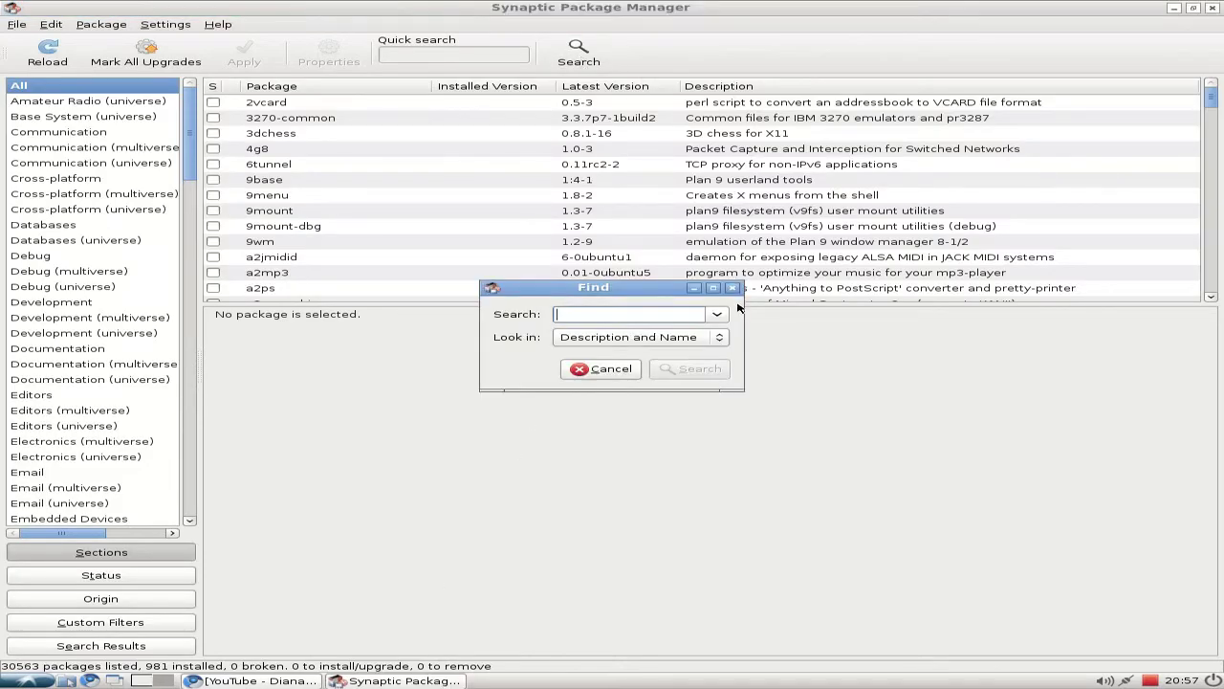
pyautogui.write('flash')
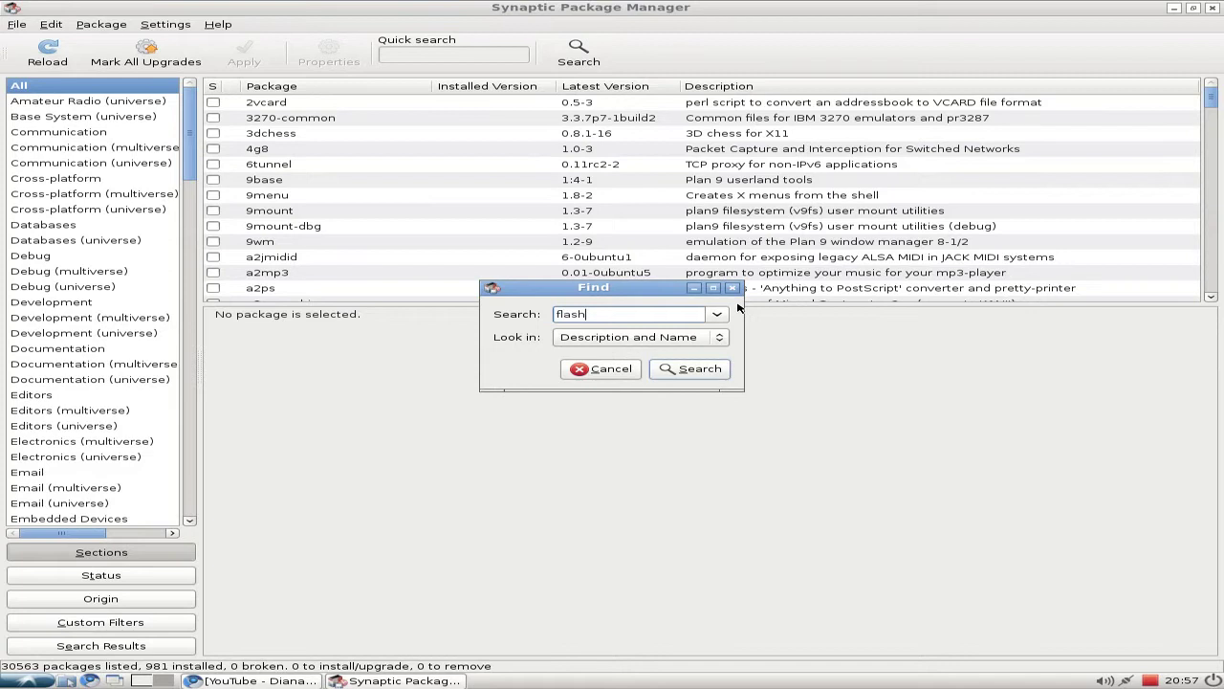
pyautogui.press('Return')
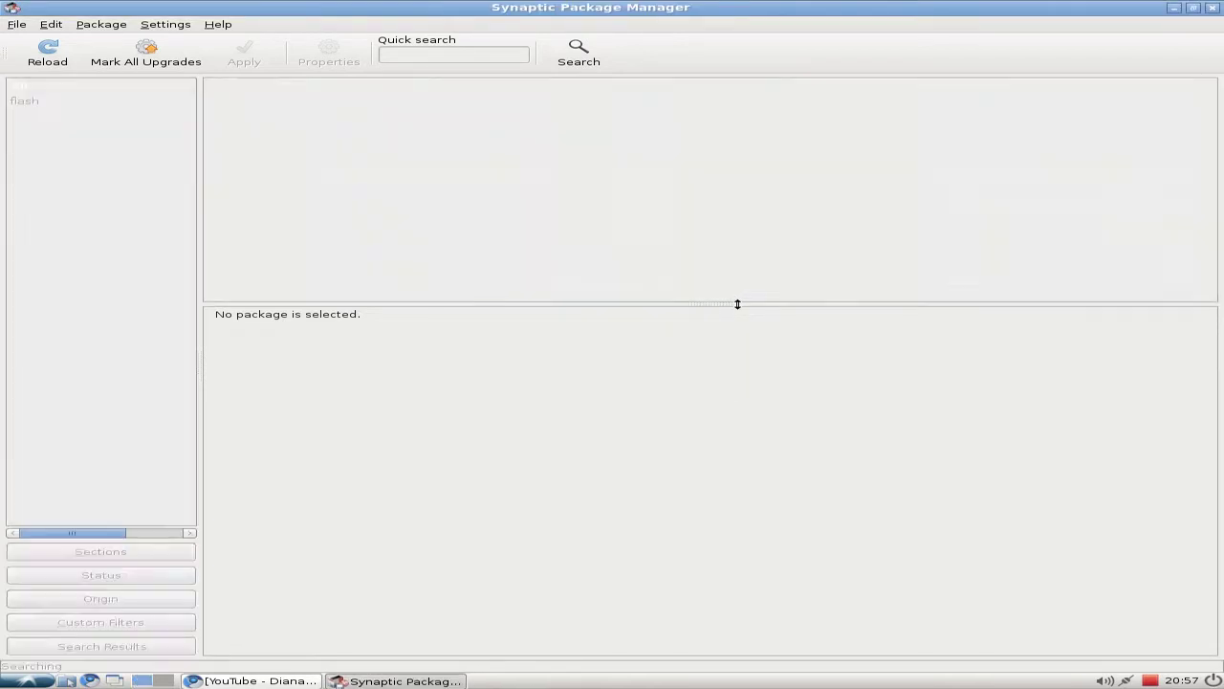
pyautogui.scroll(-1, 456, 146)
pyautogui.scroll(-3, 456, 147)
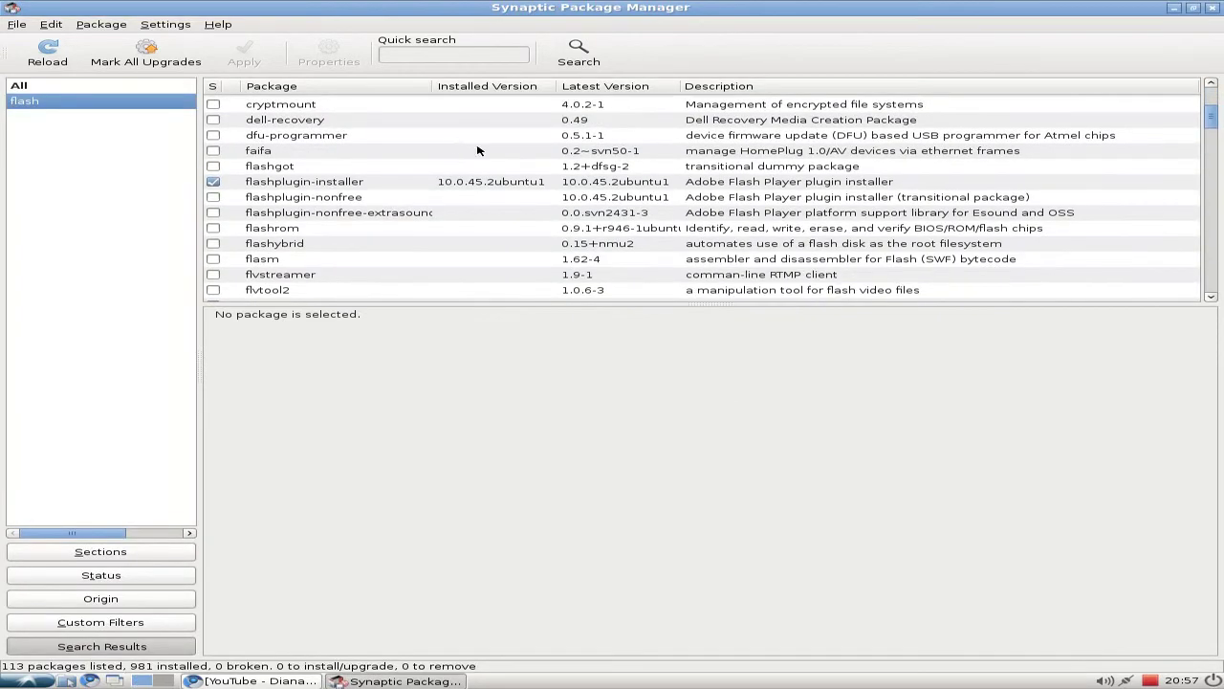
pyautogui.click(341, 186)
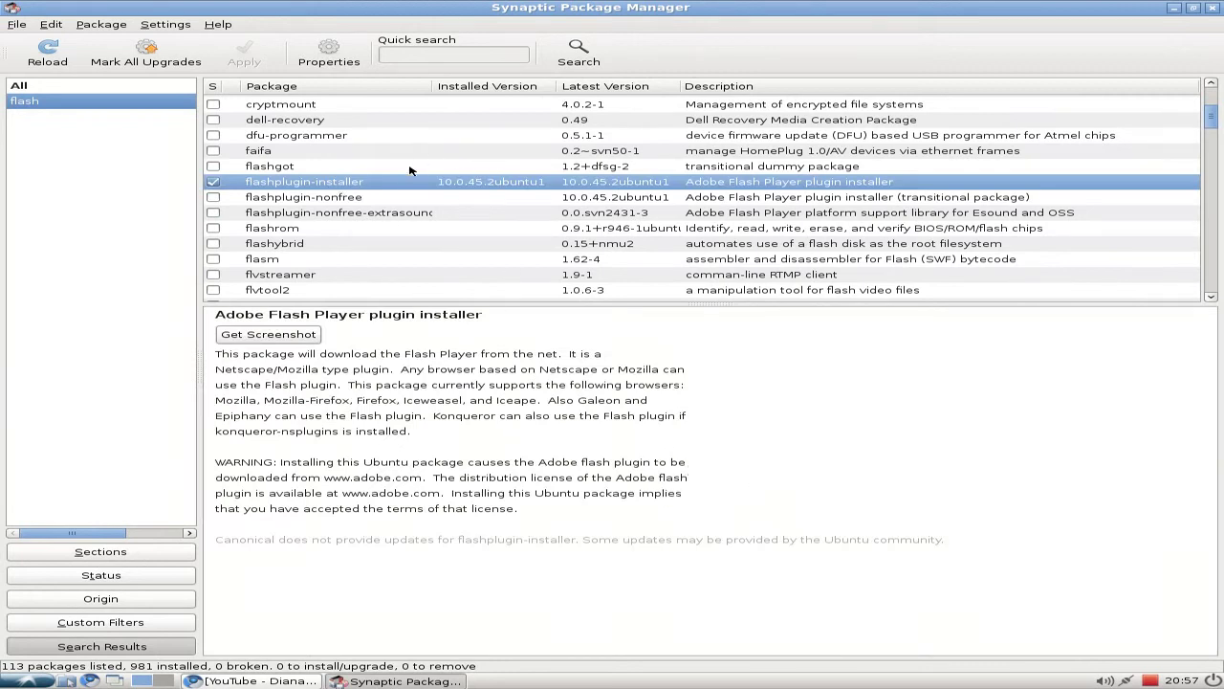
# - Search for 'restricted extras' and read ubuntu-restricted-extras' description, highlighting its encrypted-DVD note
pyautogui.click(573, 58)
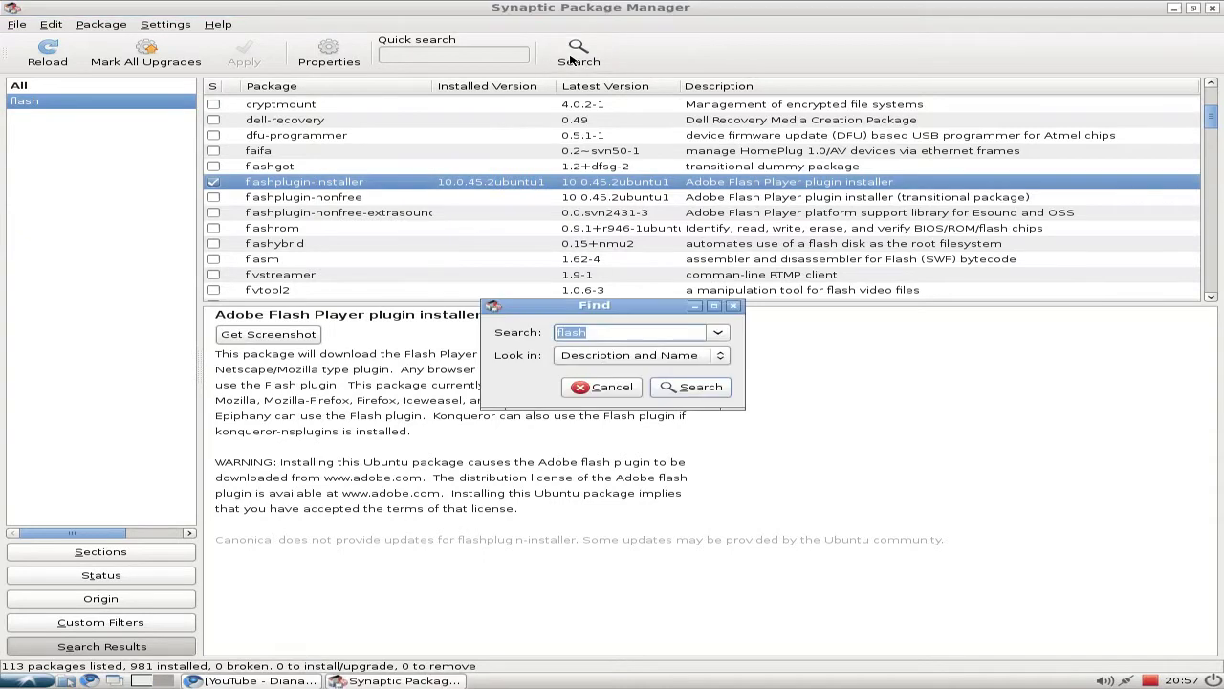
pyautogui.press('BackSpace')
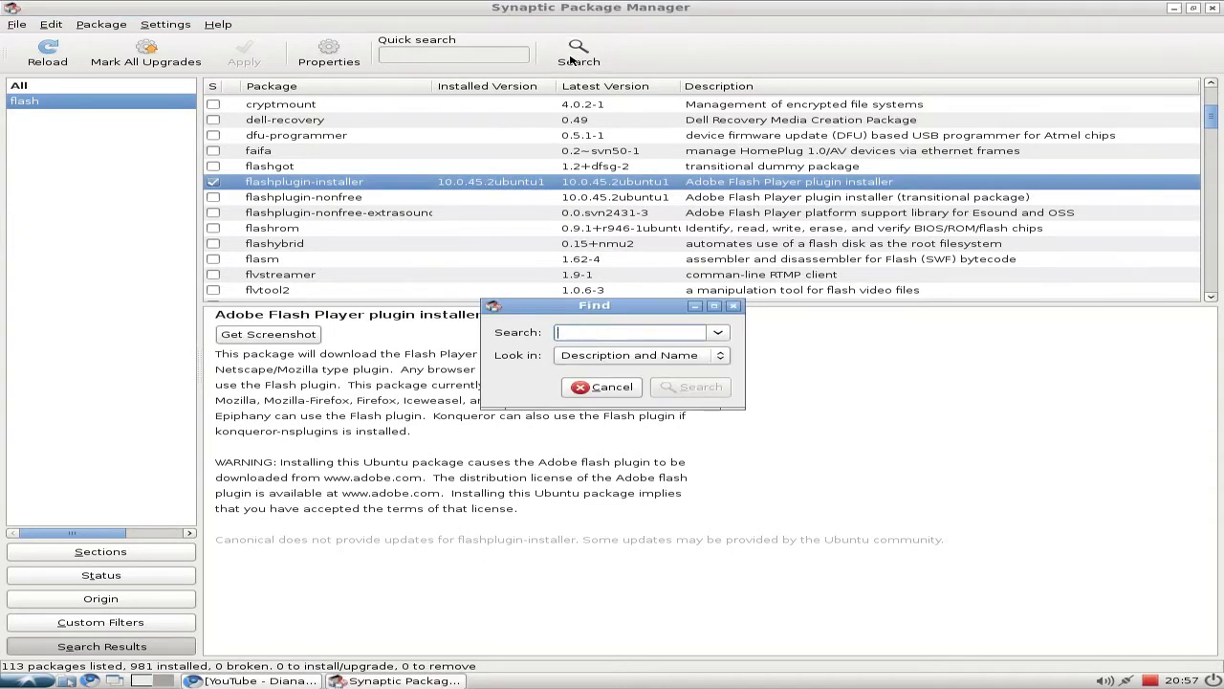
pyautogui.write('restricted extras')
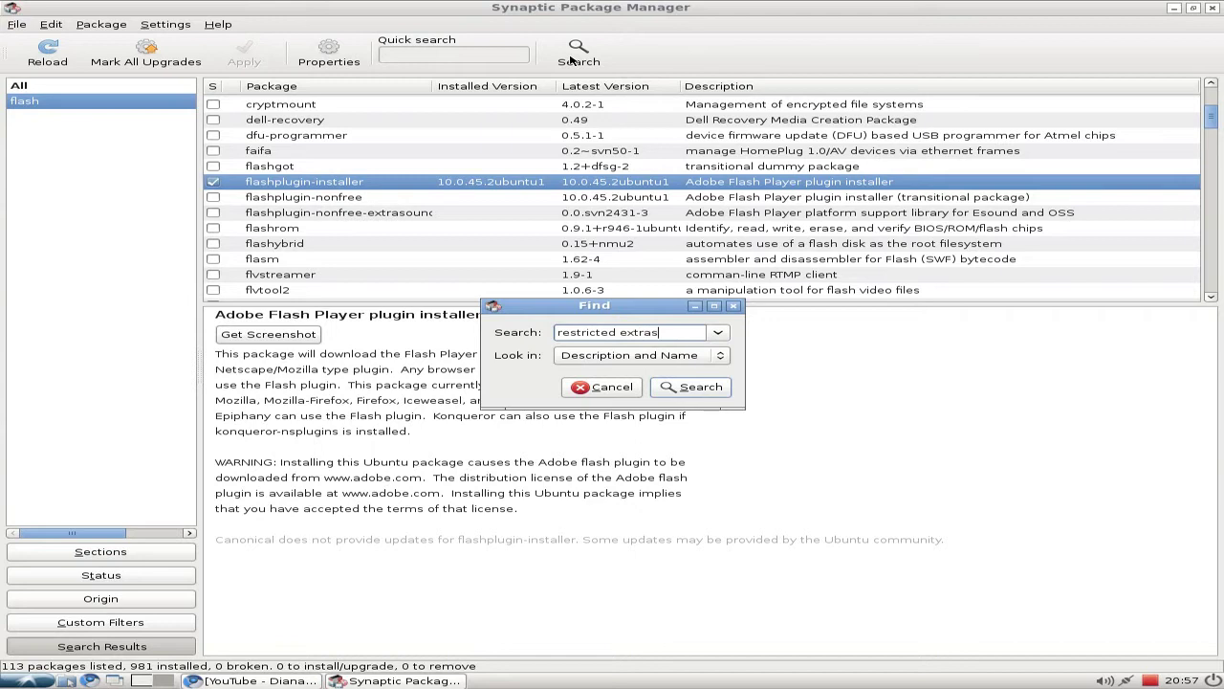
pyautogui.press('Return')
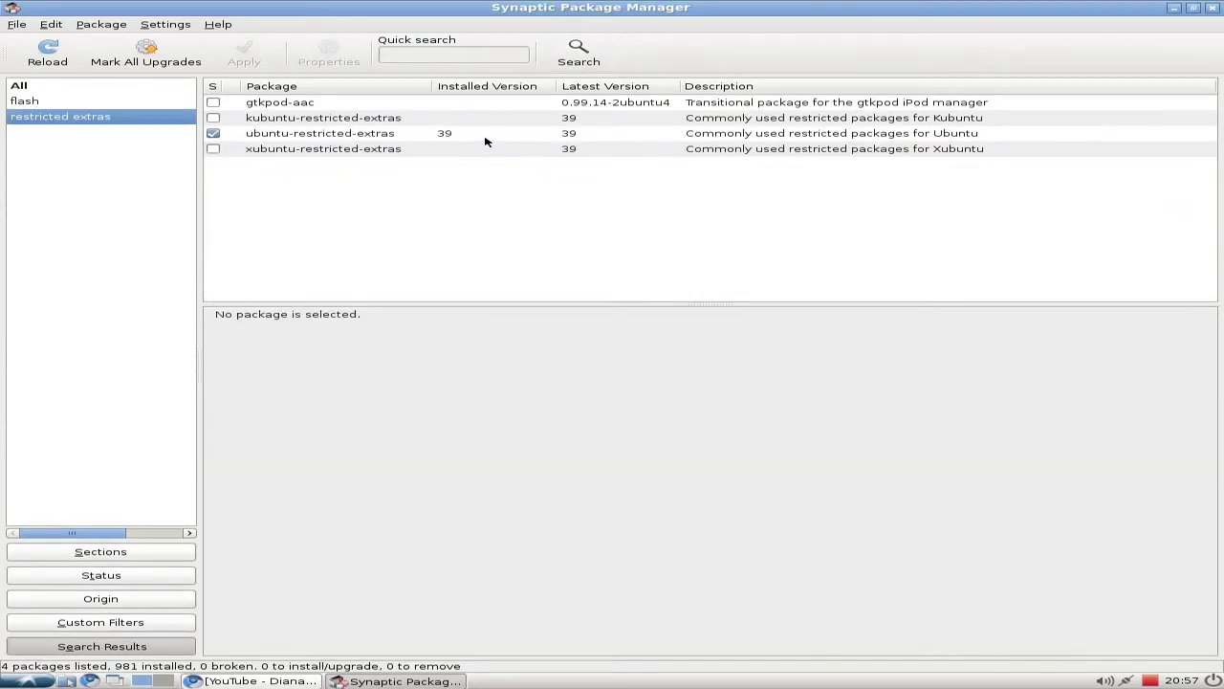
pyautogui.click(485, 141)
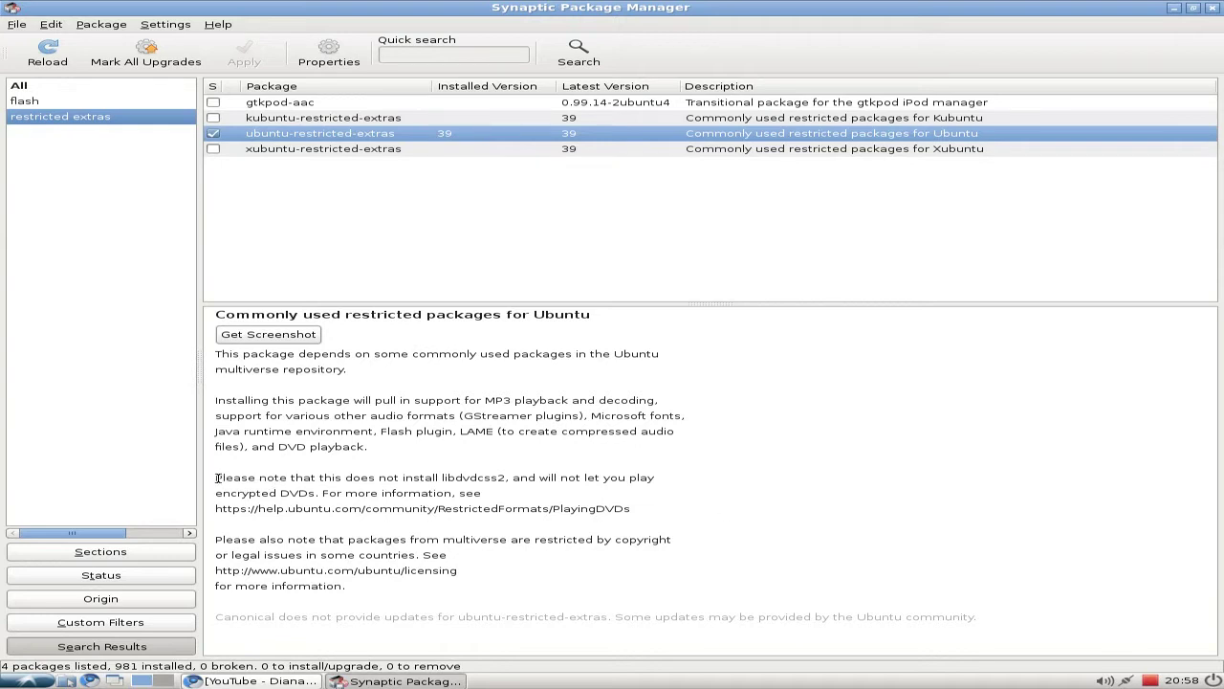
pyautogui.moveTo(217, 478); pyautogui.dragTo(632, 513)
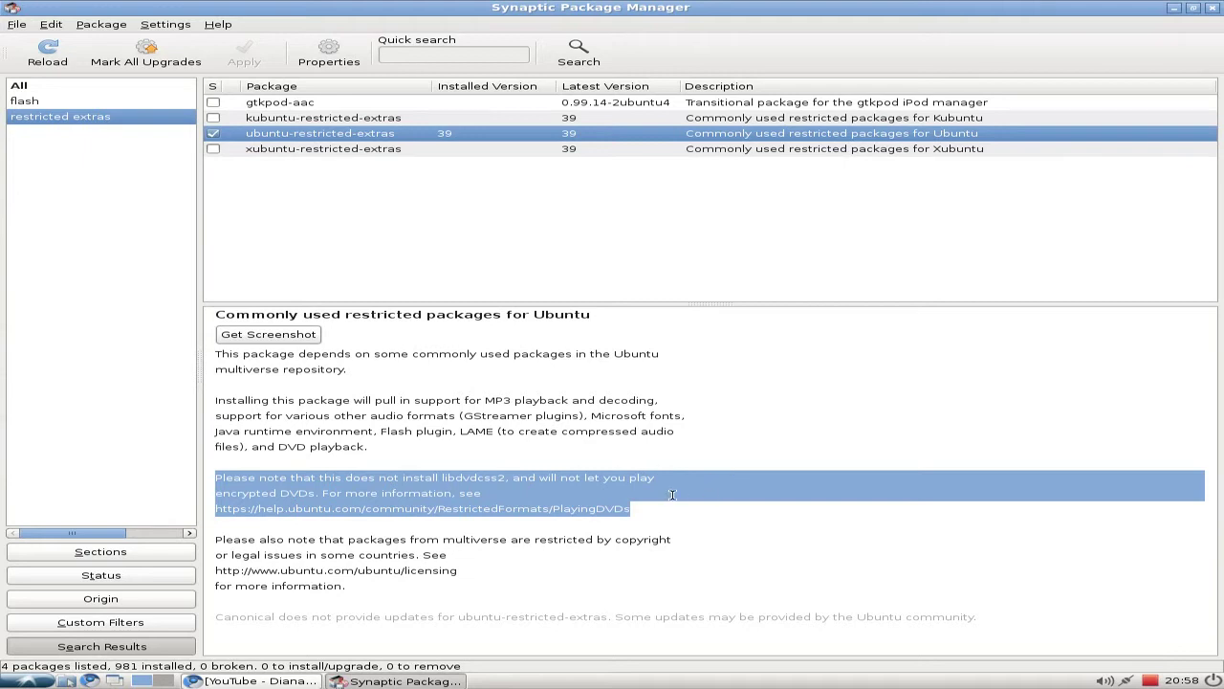
# - Close Synaptic, play the 'Diana Vickers - Once' video full screen, then close the browser
pyautogui.click(1212, 8)
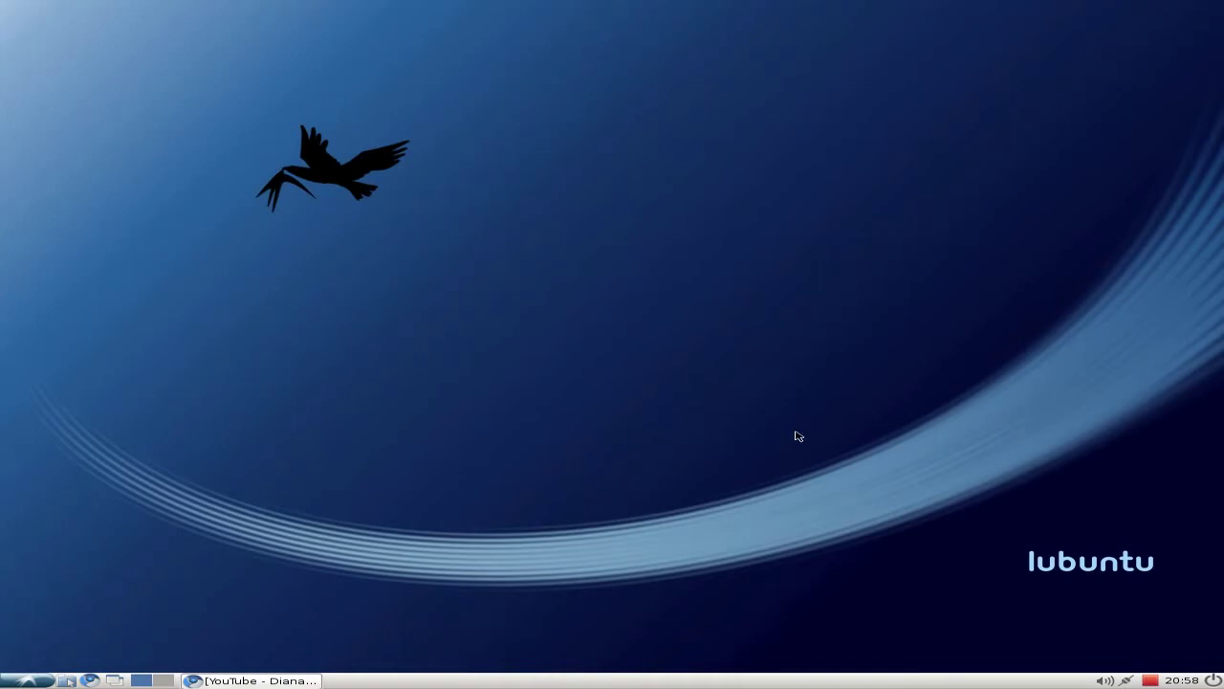
pyautogui.click(270, 681)
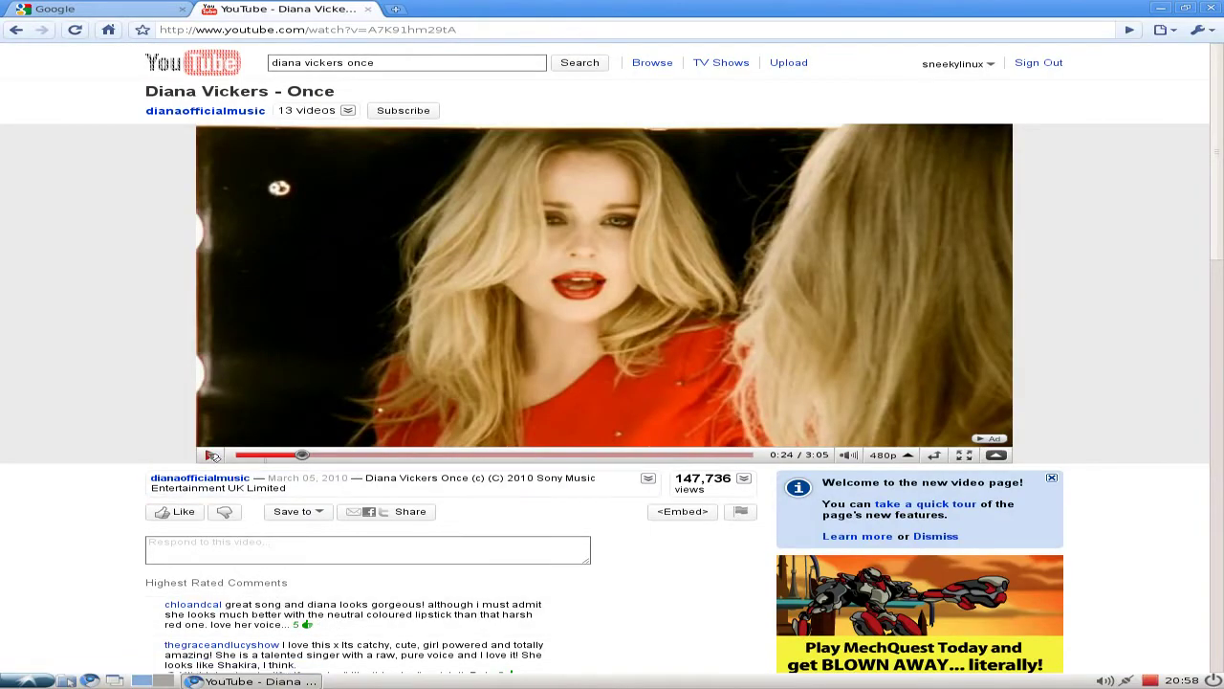
pyautogui.click(213, 455)
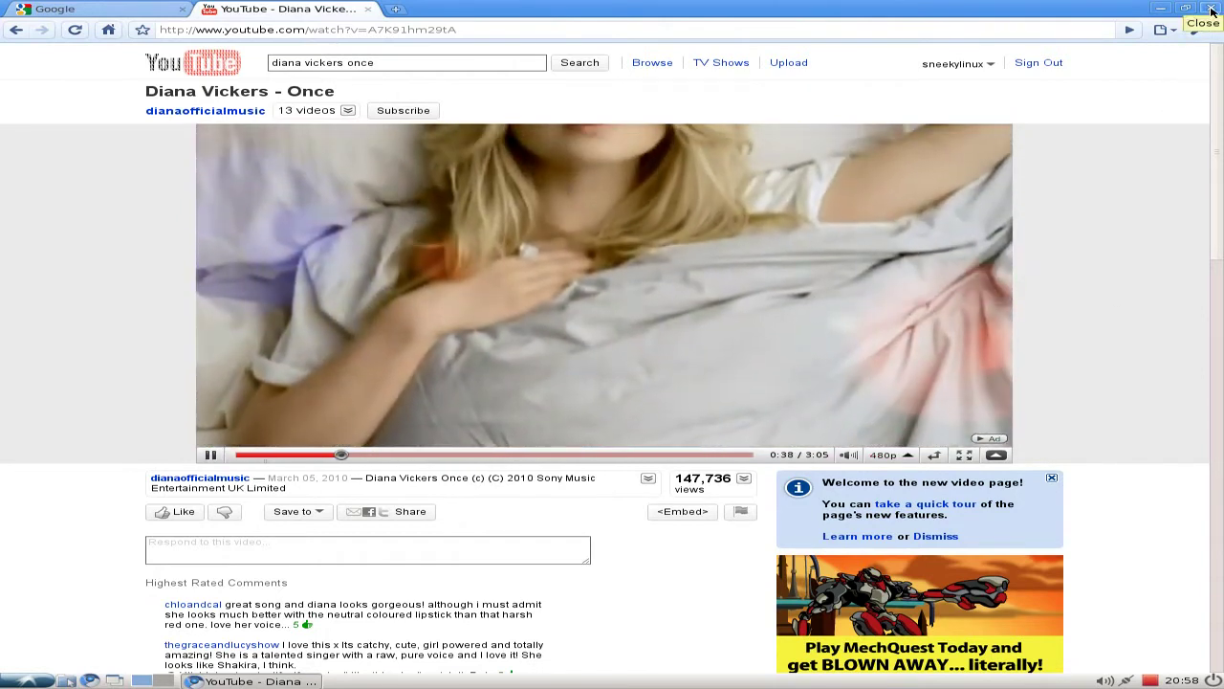
pyautogui.click(965, 456)
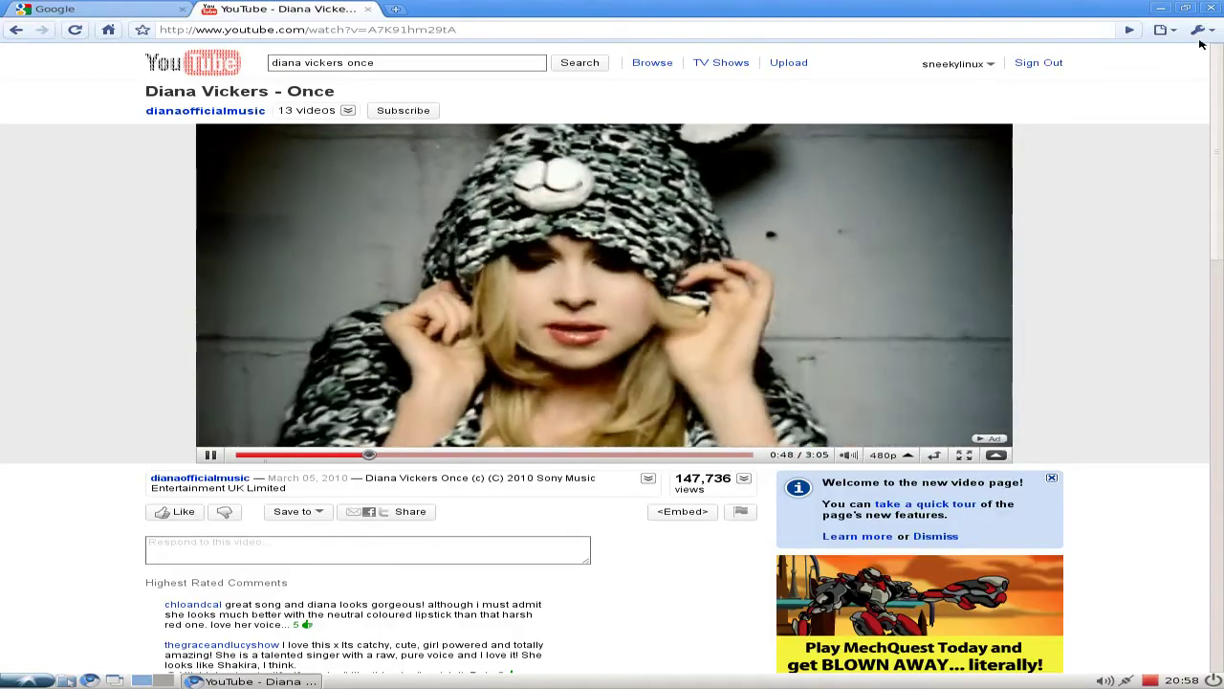
pyautogui.click(1210, 9)
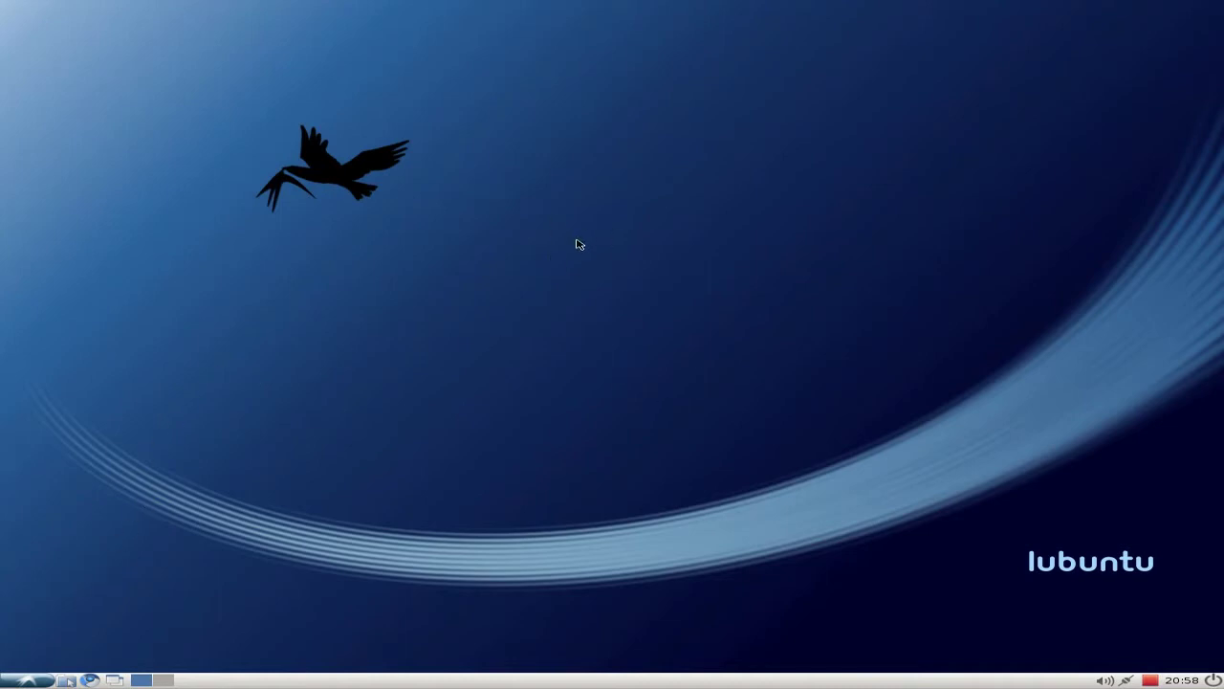
pyautogui.click(39, 677)
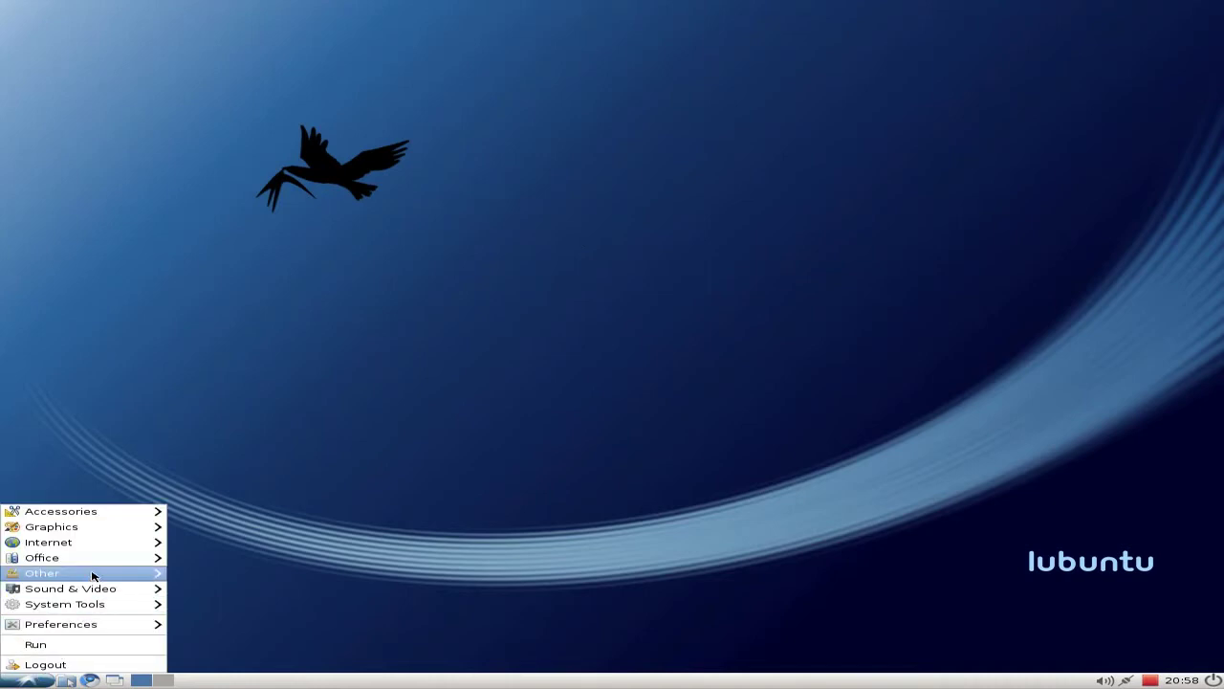
pyautogui.moveTo(95, 559)
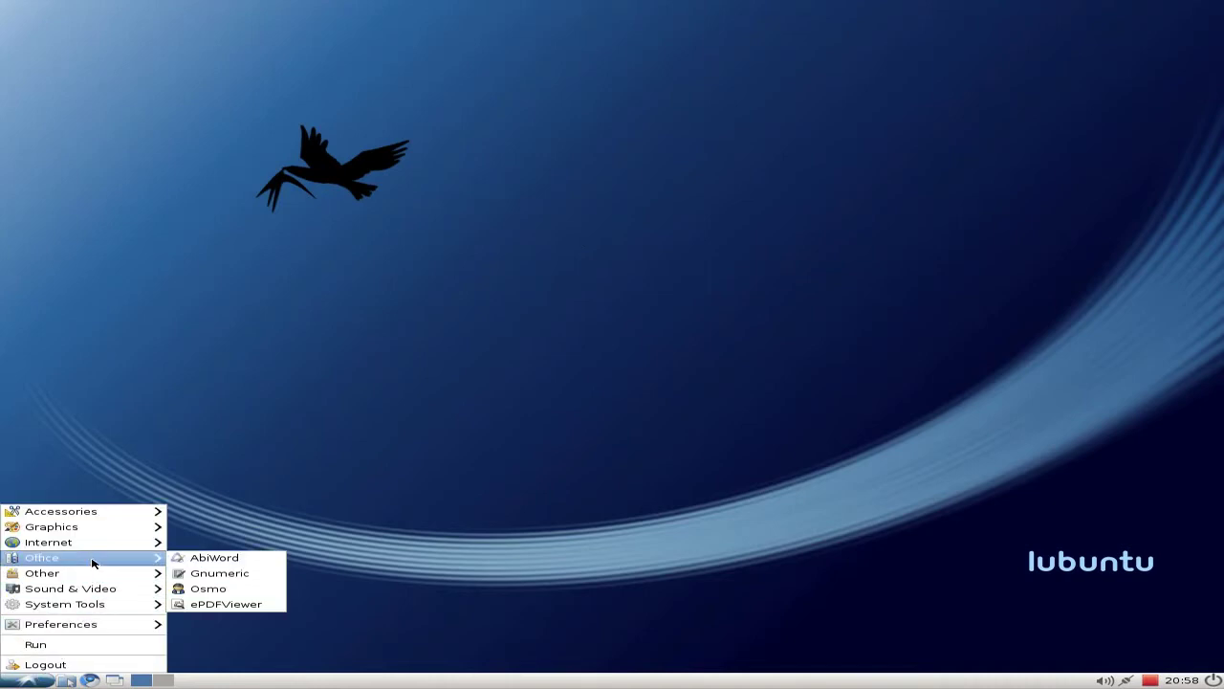
pyautogui.click(177, 561)
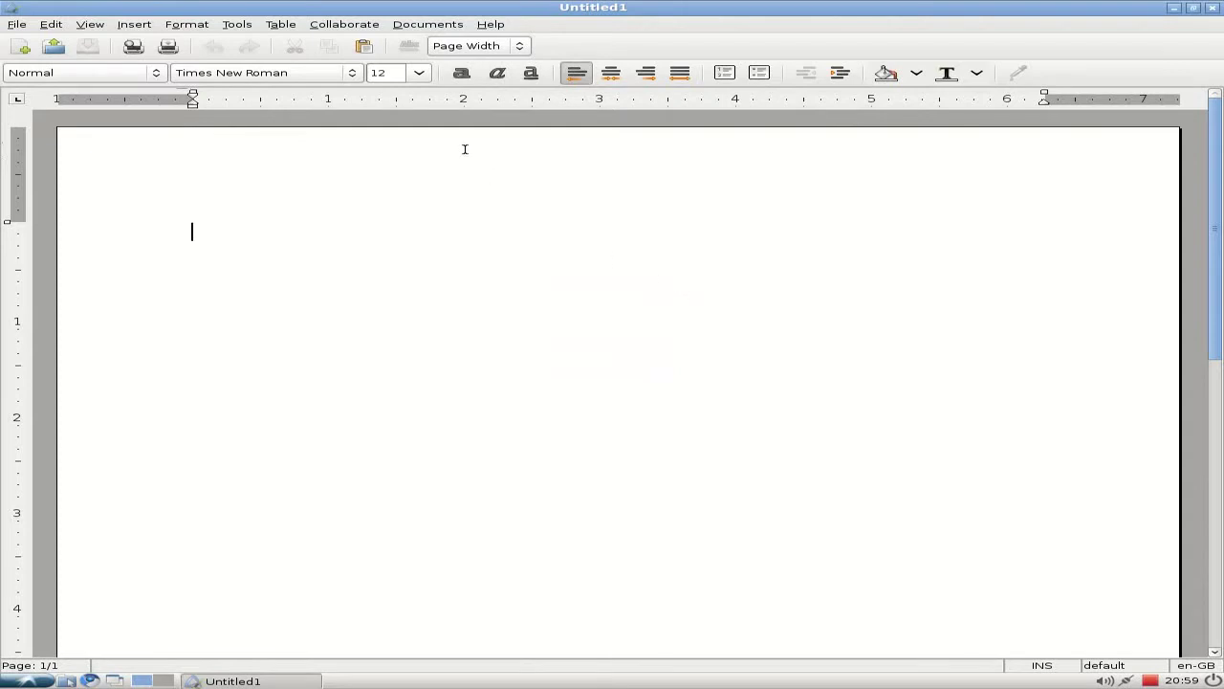
pyautogui.click(494, 27)
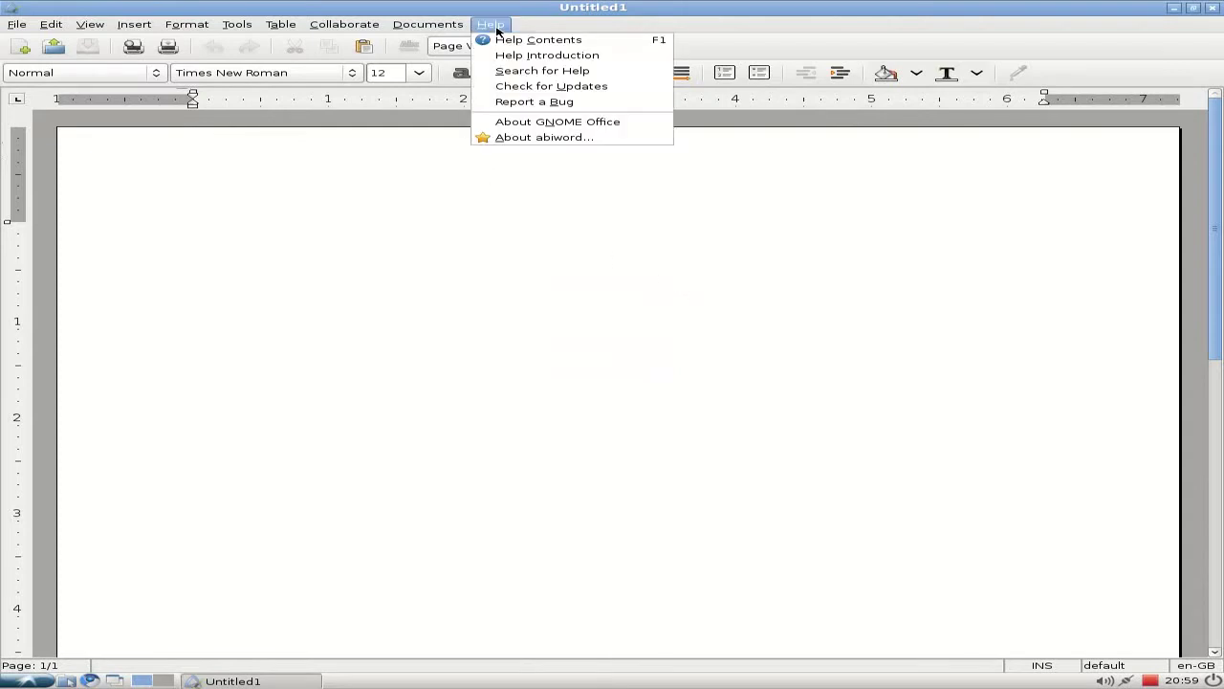
pyautogui.click(539, 139)
pyautogui.click(748, 376)
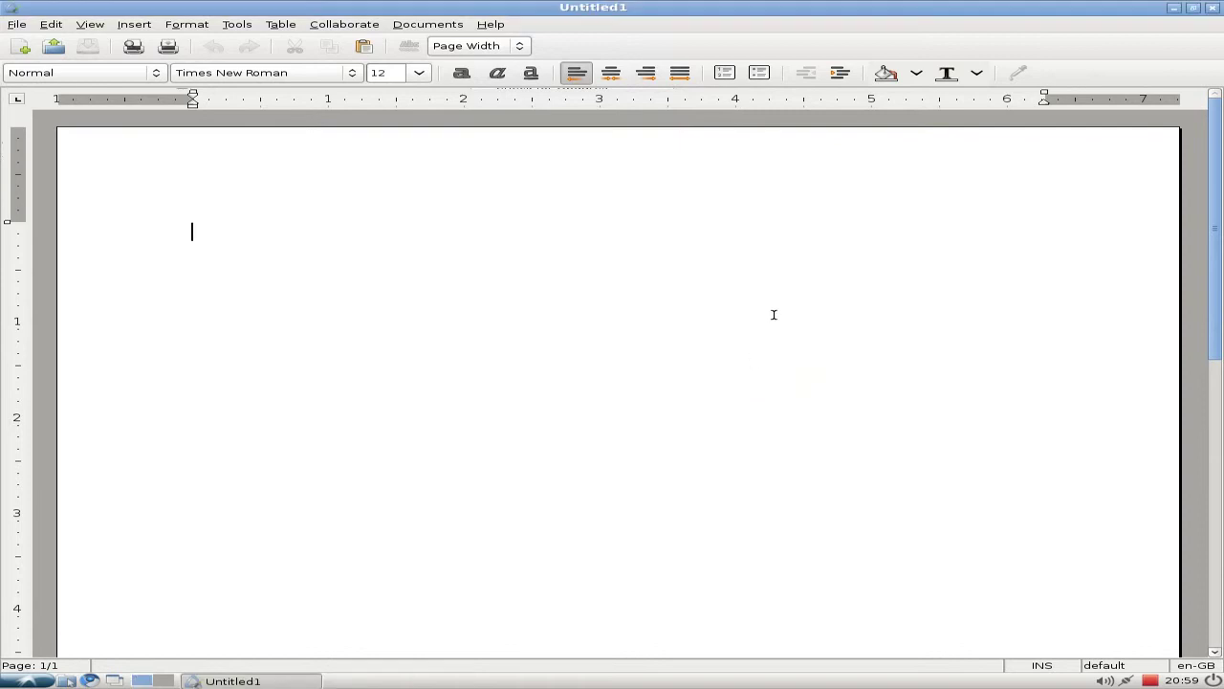
# - Close AbiWord and relaunch Synaptic Package Manager from Preferences
pyautogui.click(1212, 8)
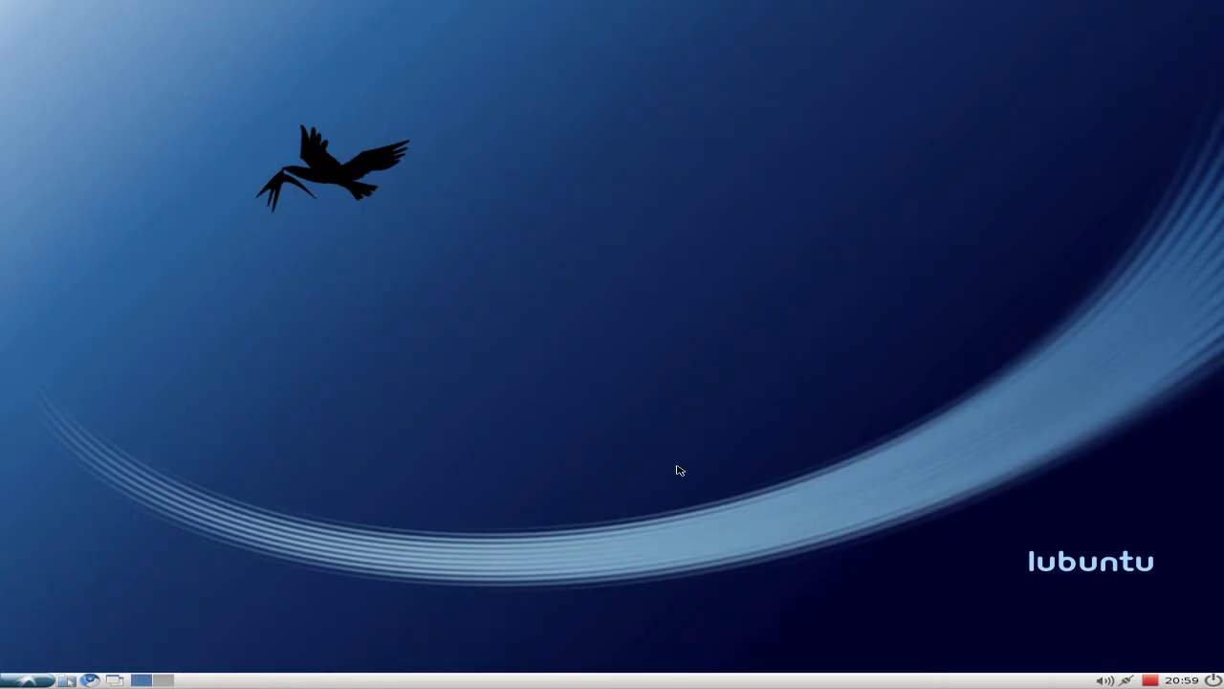
pyautogui.click(27, 680)
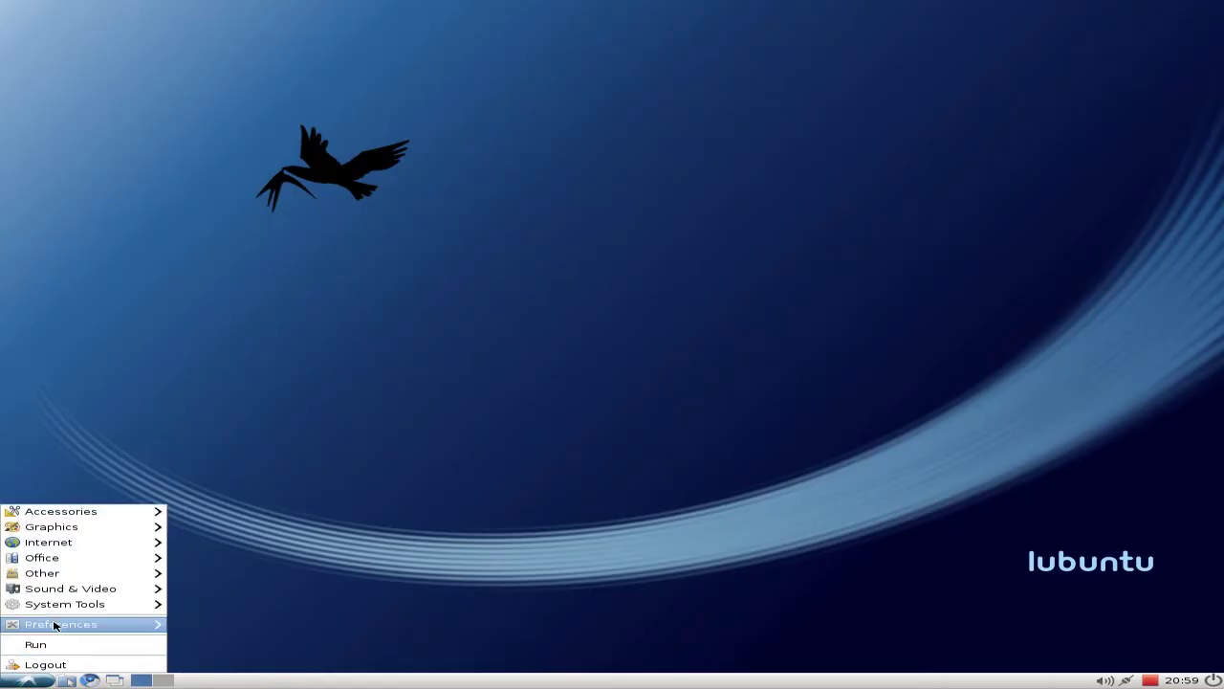
pyautogui.moveTo(57, 626)
pyautogui.click(221, 653)
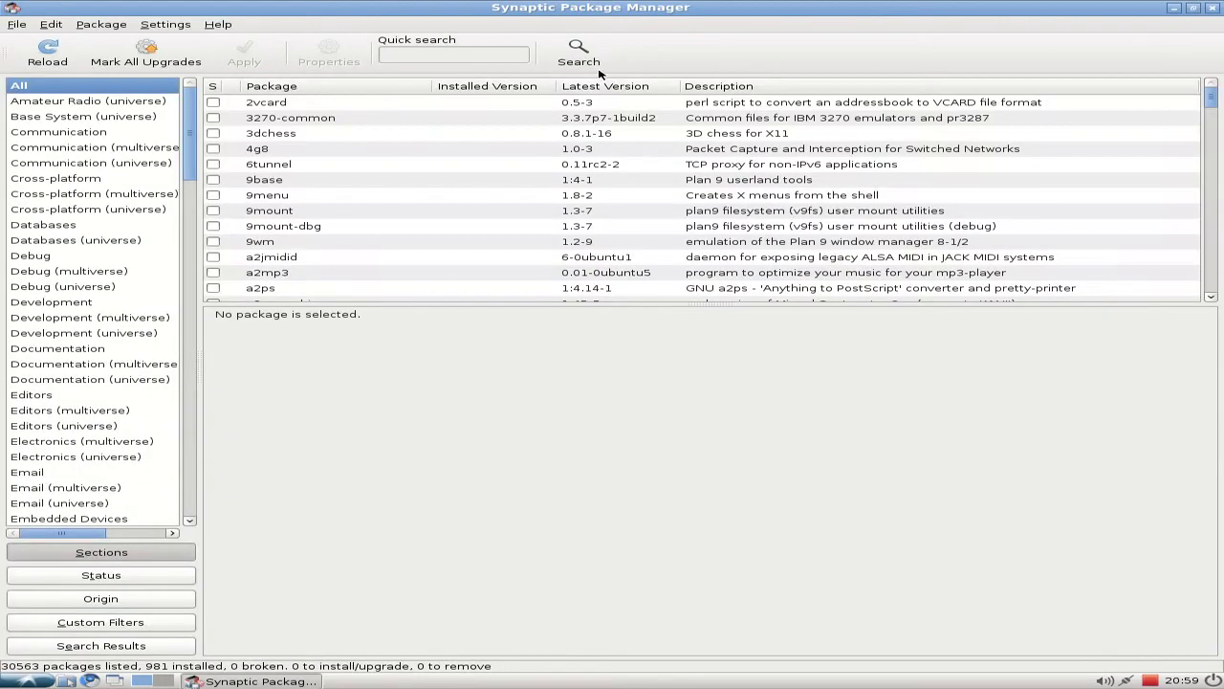
# - Search for 'abiword' and mark abiword-plugin-grammar, raising its required-changes dialog
pyautogui.click(590, 59)
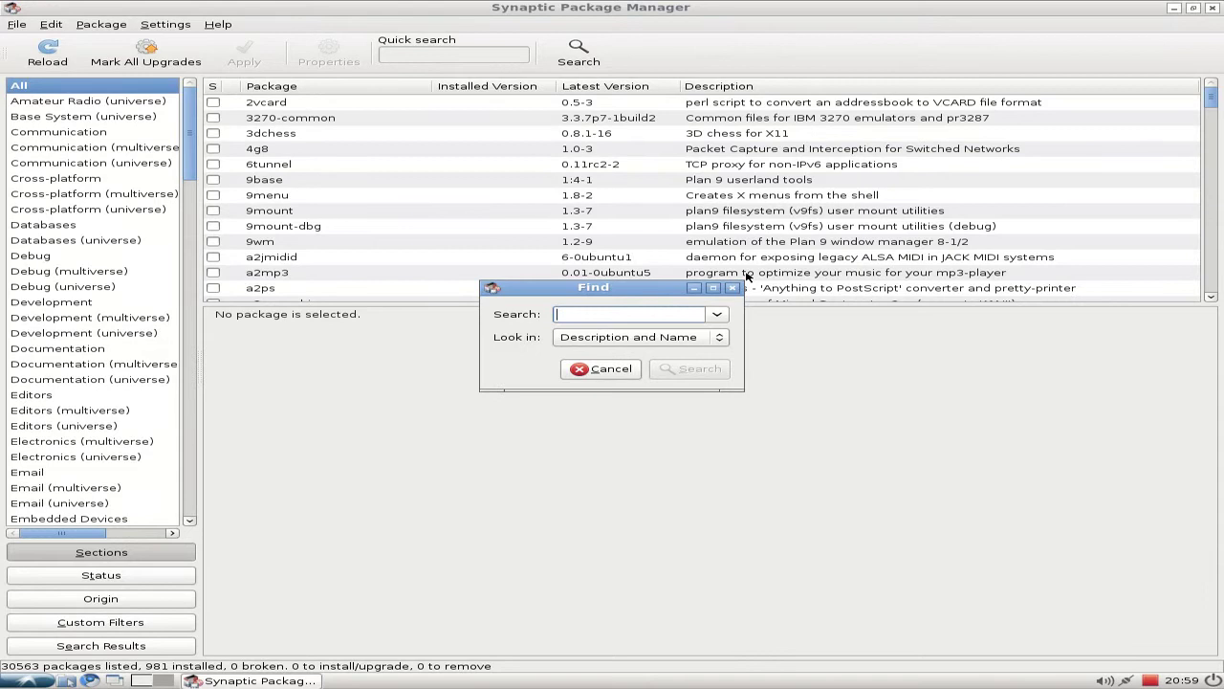
pyautogui.write('abiword')
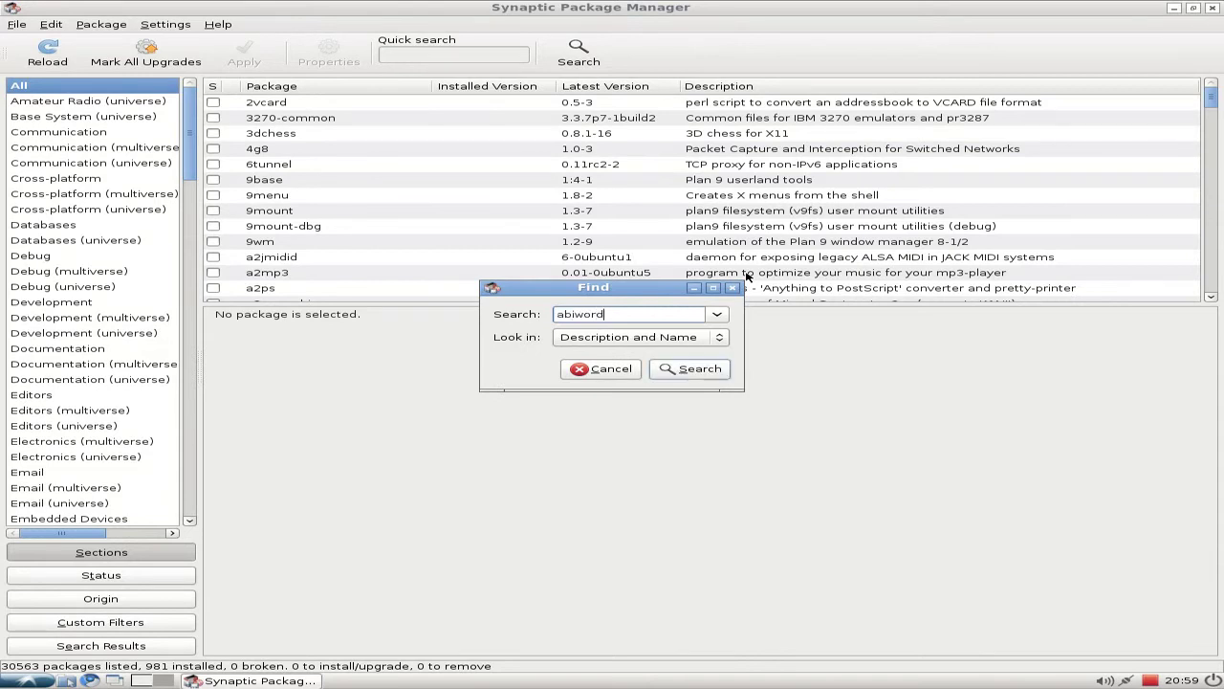
pyautogui.press('Return')
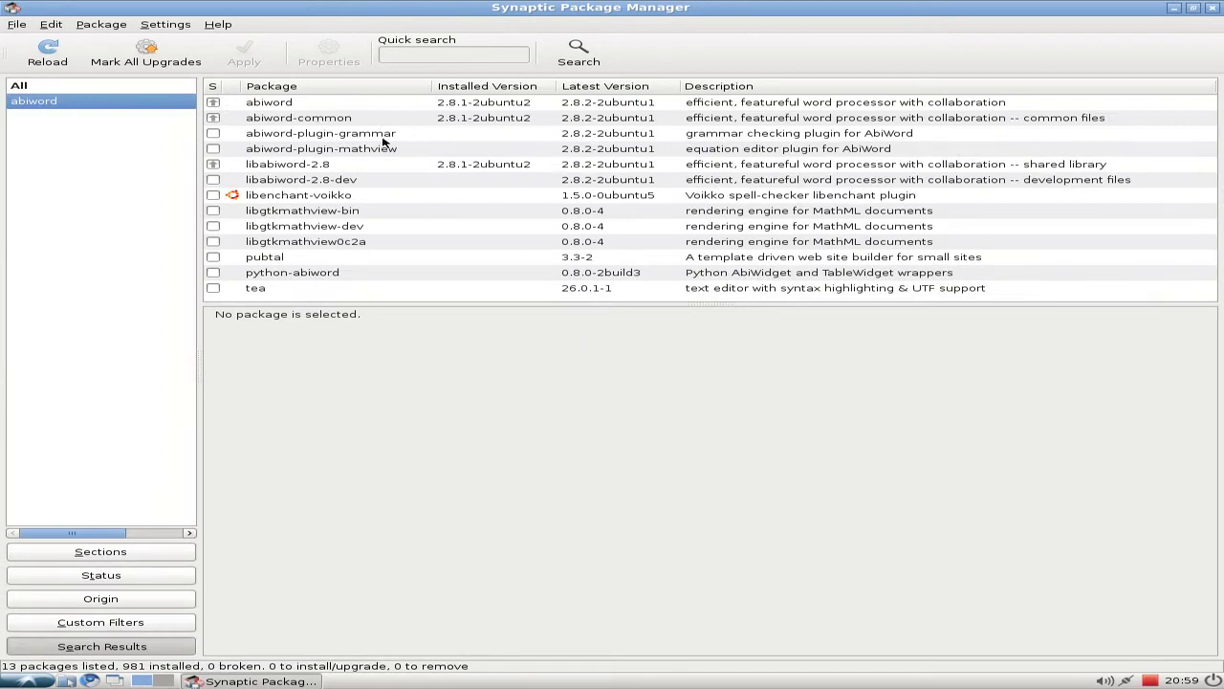
pyautogui.click(213, 134)
# - Accept abiword-plugin-grammar's extra dependencies and apply the 11-package installation
pyautogui.click(271, 155)
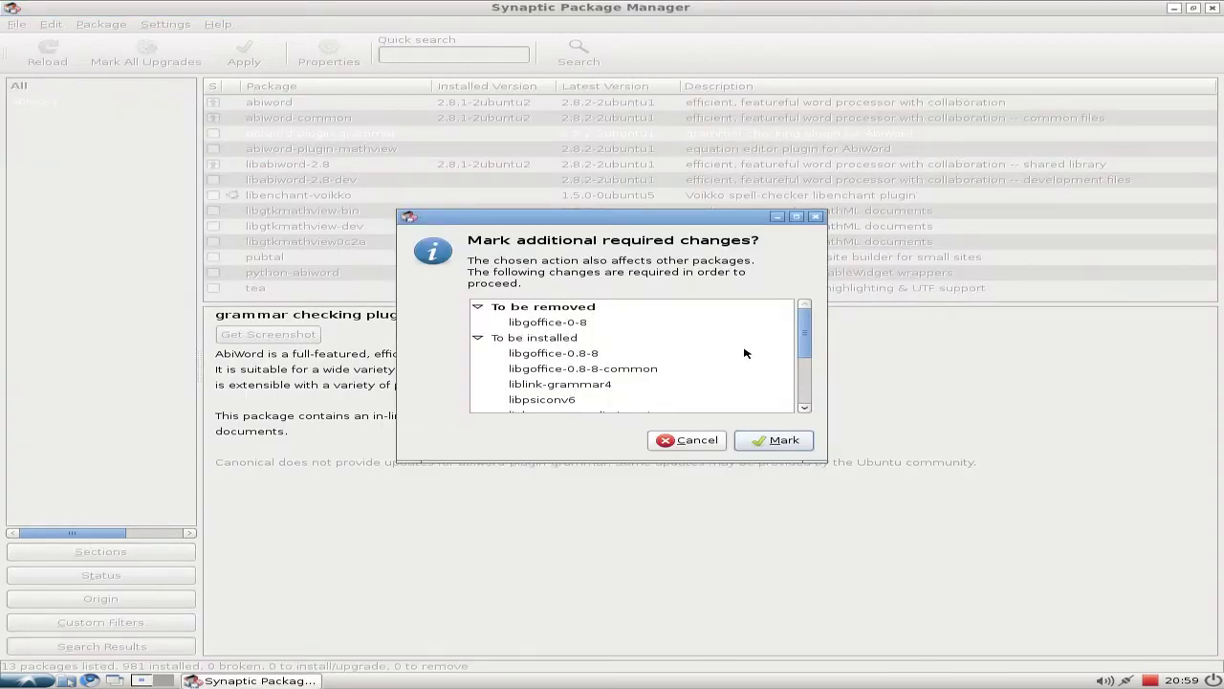
pyautogui.scroll(-3, 745, 353)
pyautogui.scroll(-1, 745, 353)
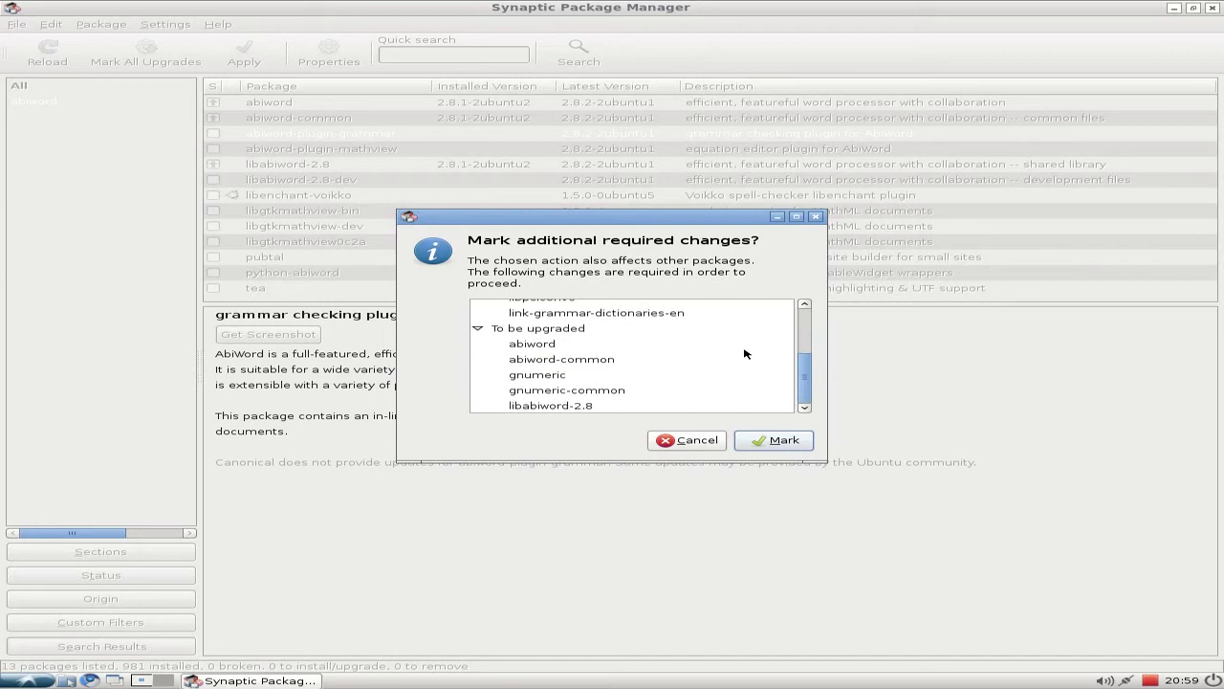
pyautogui.scroll(4, 745, 353)
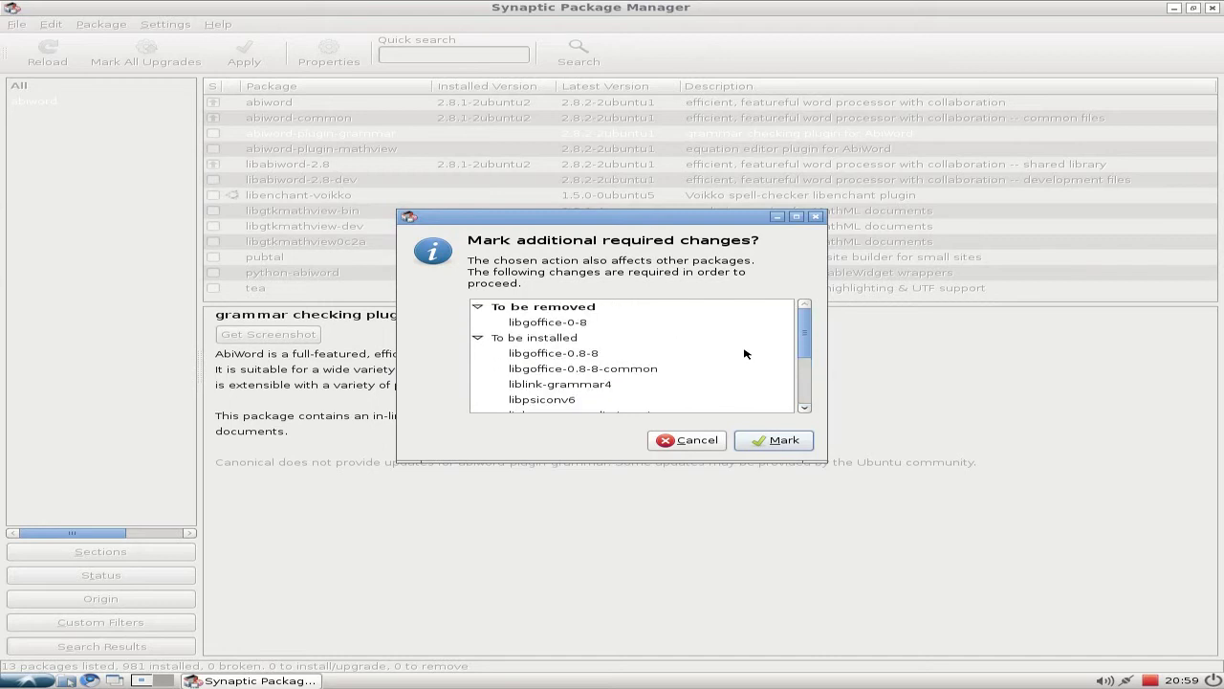
pyautogui.click(777, 445)
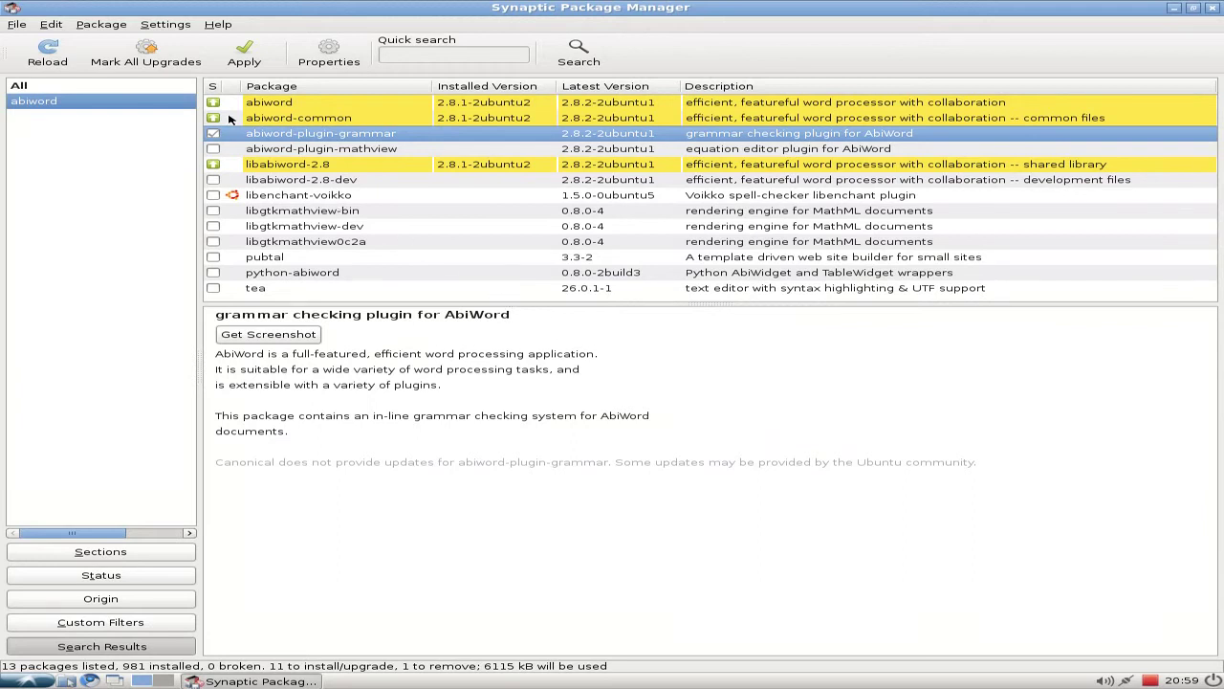
pyautogui.click(244, 53)
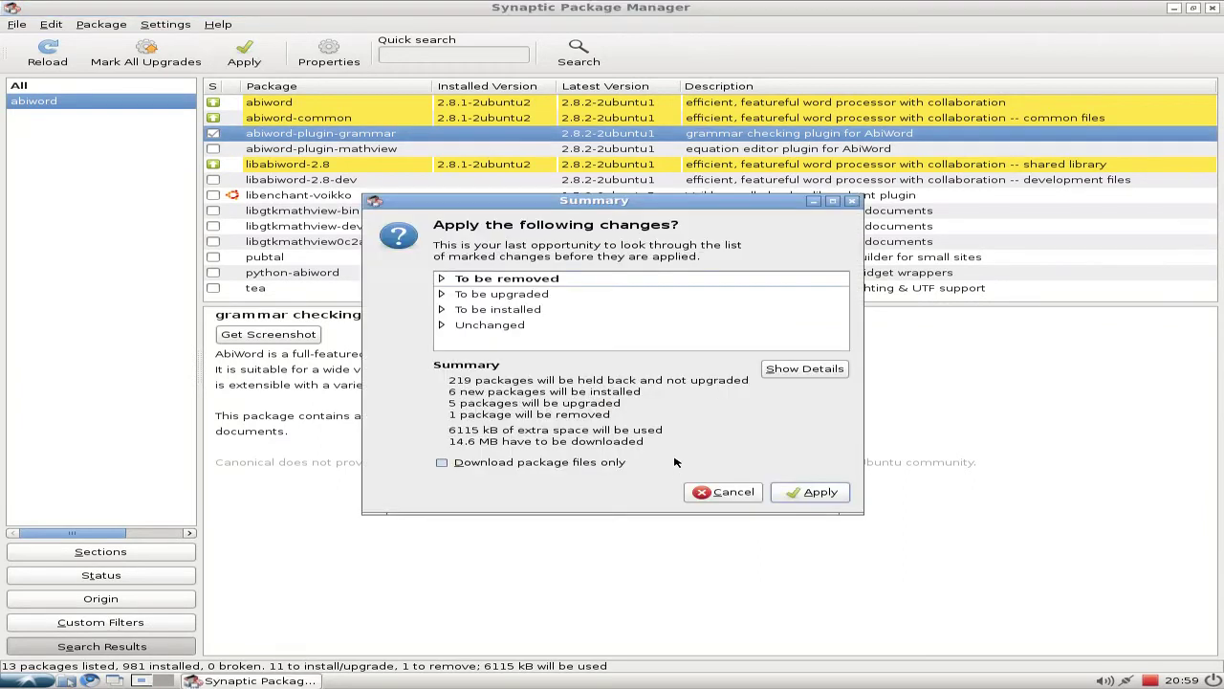
pyautogui.click(811, 492)
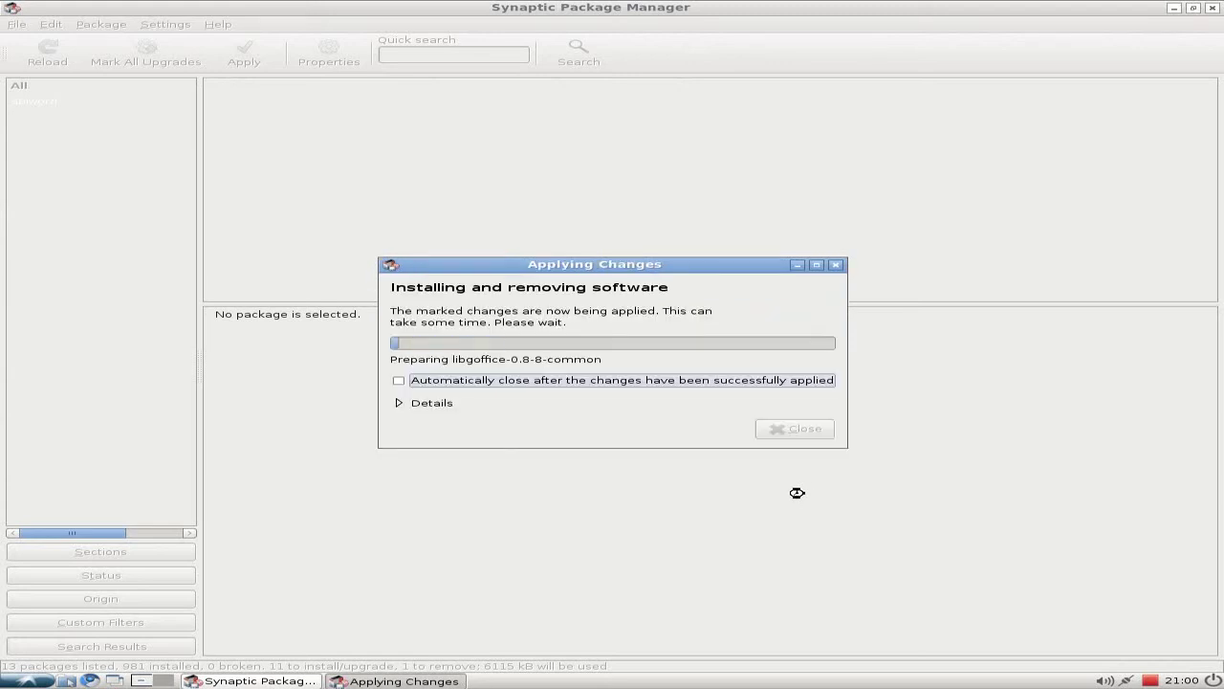
# - Show the installation details and close the report once abiword-plugin-grammar 2.8.2-2ubuntu1 is installed
pyautogui.click(399, 402)
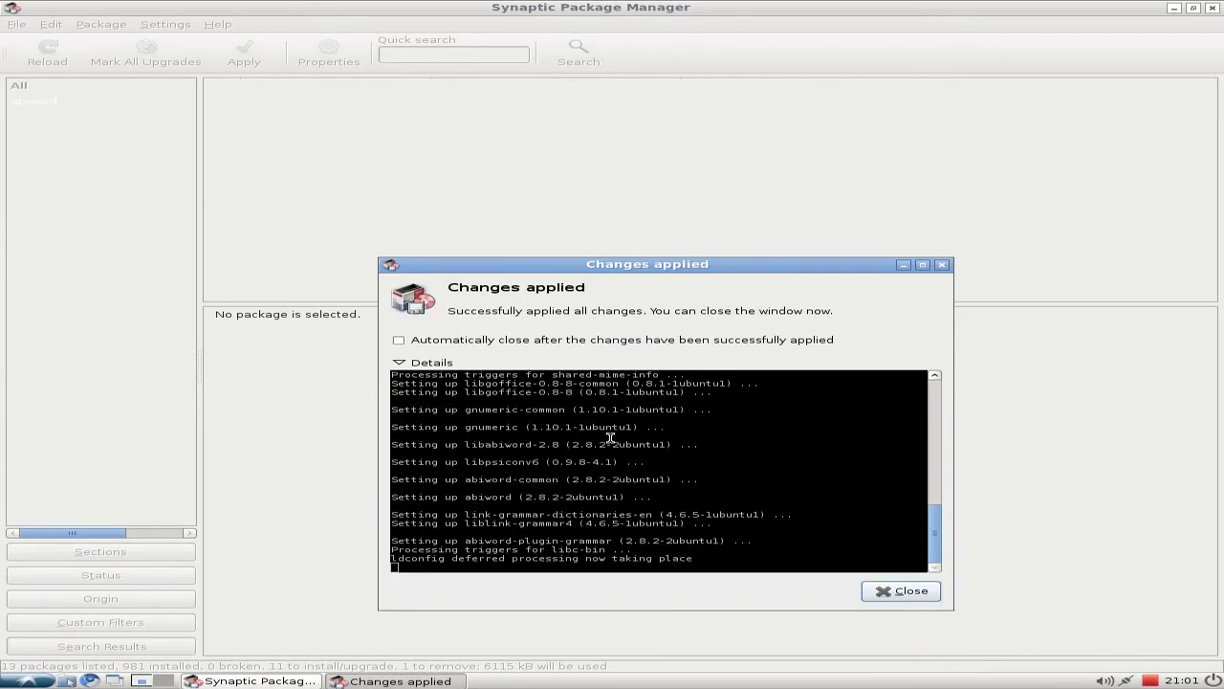
pyautogui.click(908, 594)
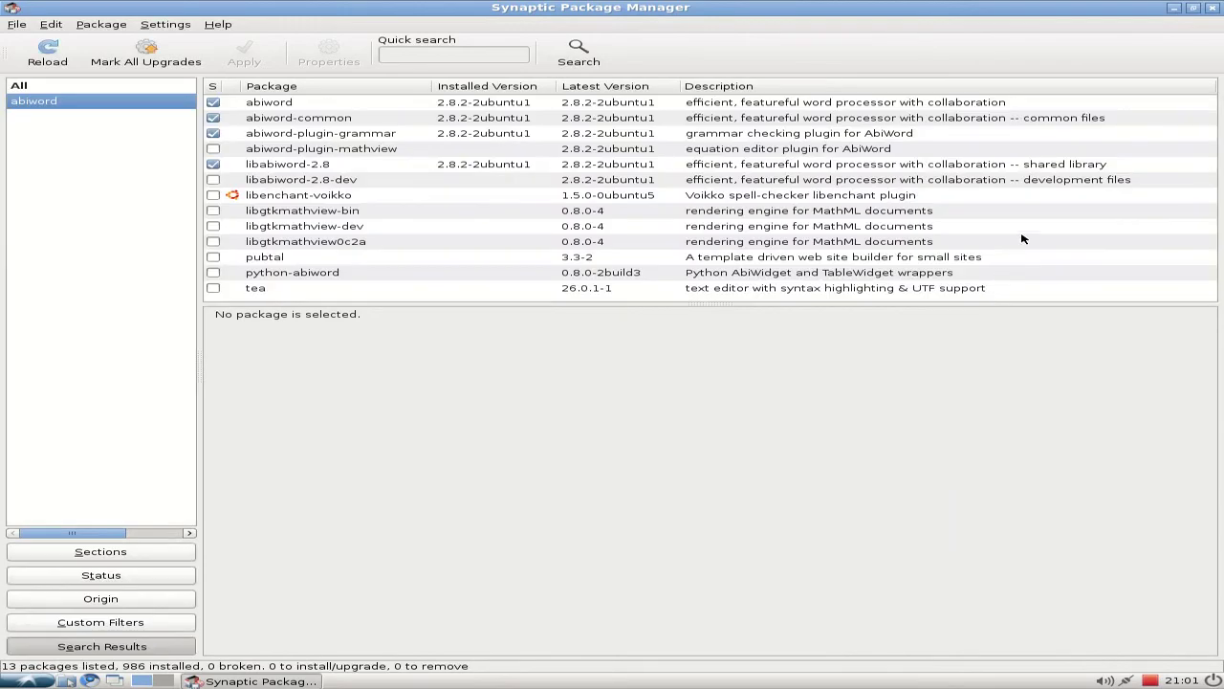
# - Close Synaptic and launch AbiWord from the Office menu
pyautogui.click(1214, 9)
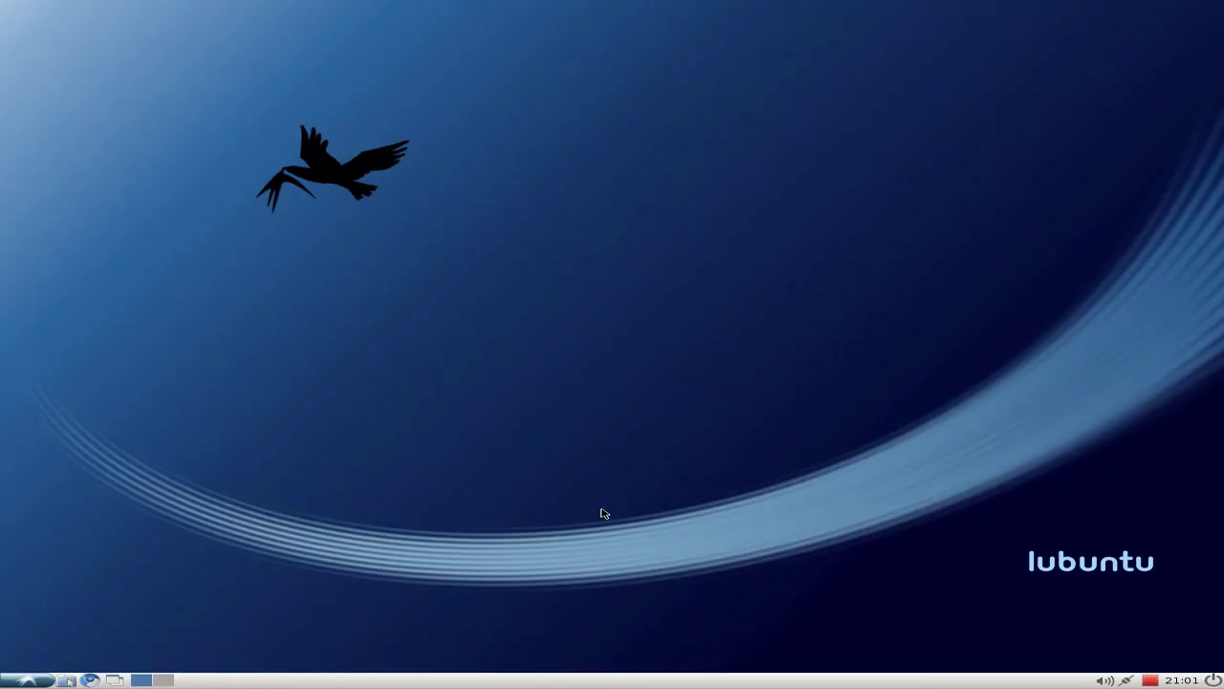
pyautogui.click(36, 680)
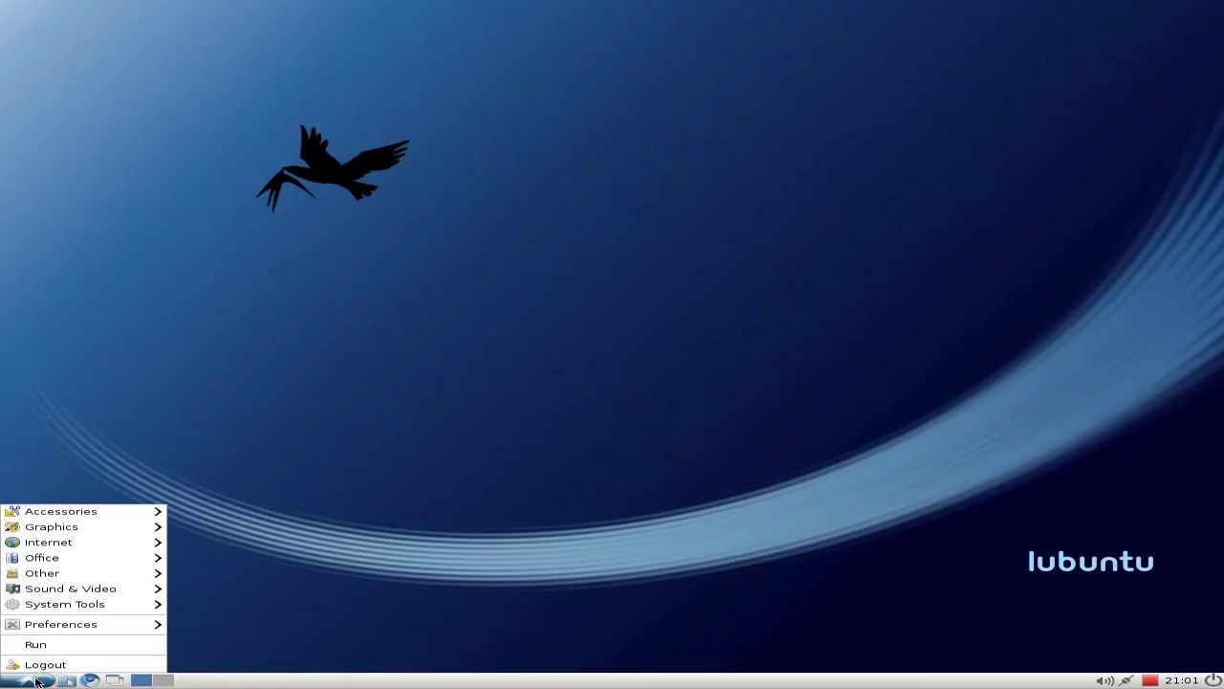
pyautogui.moveTo(87, 565)
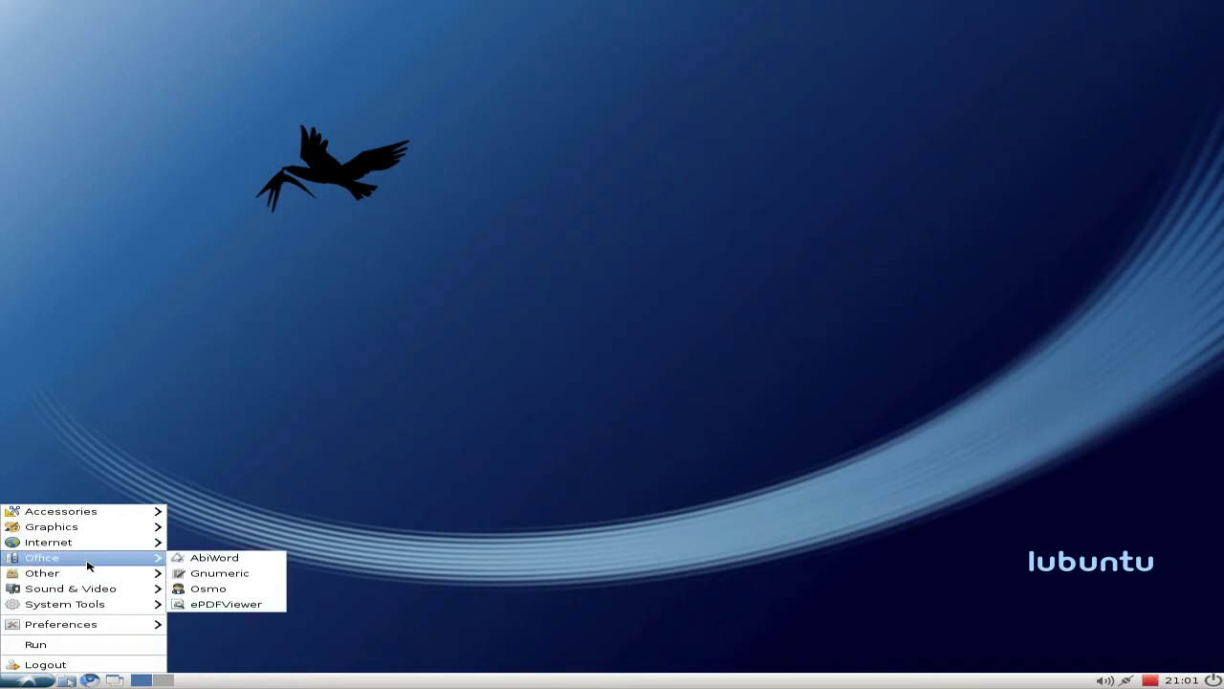
pyautogui.click(176, 564)
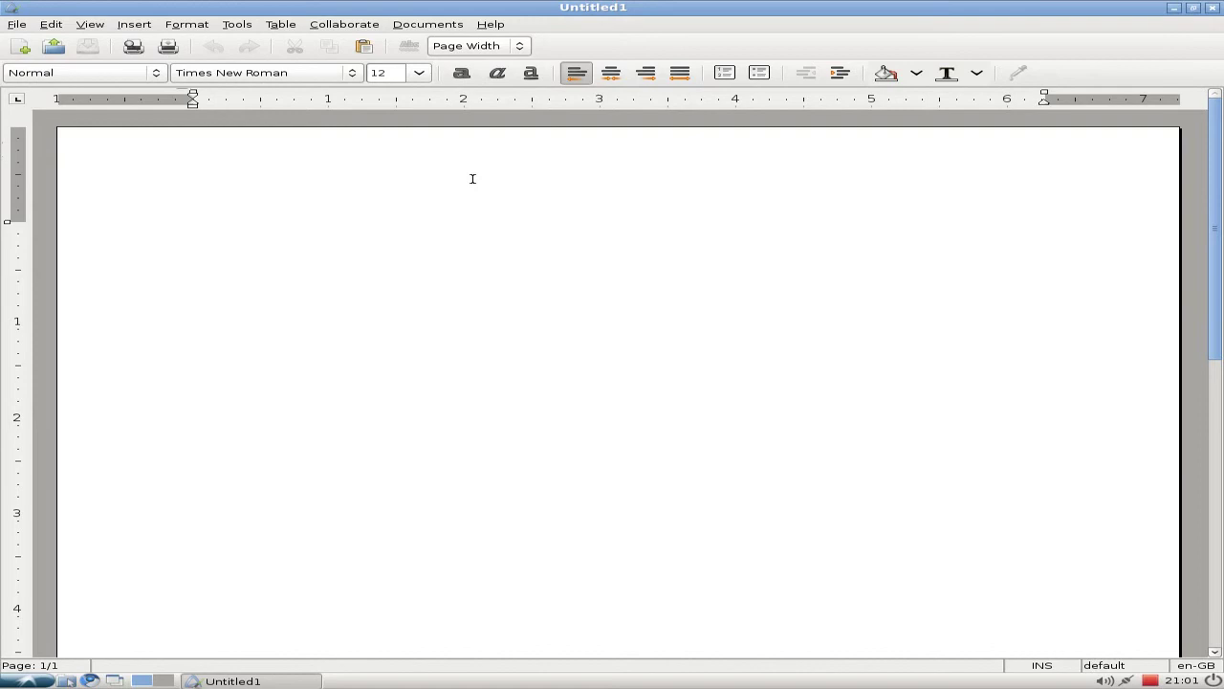
# - Type the misspelled line 'helo my namee is' and close the document, raising the save prompt
pyautogui.write('hel')
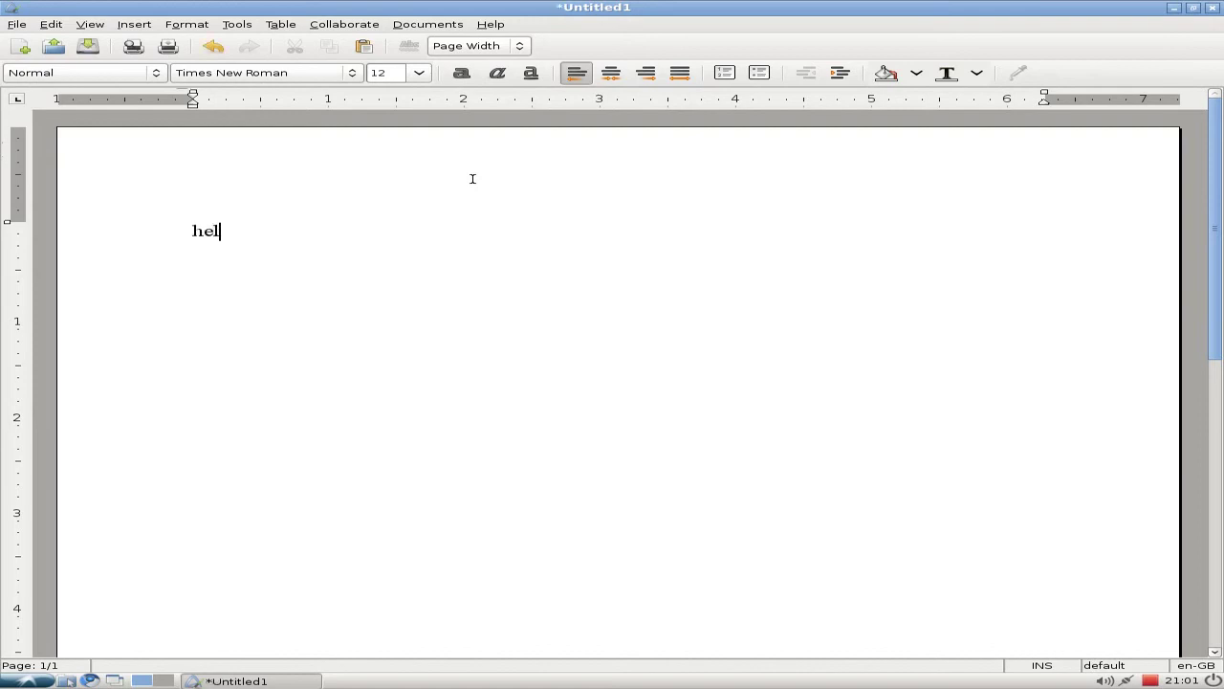
pyautogui.write('o my namee')
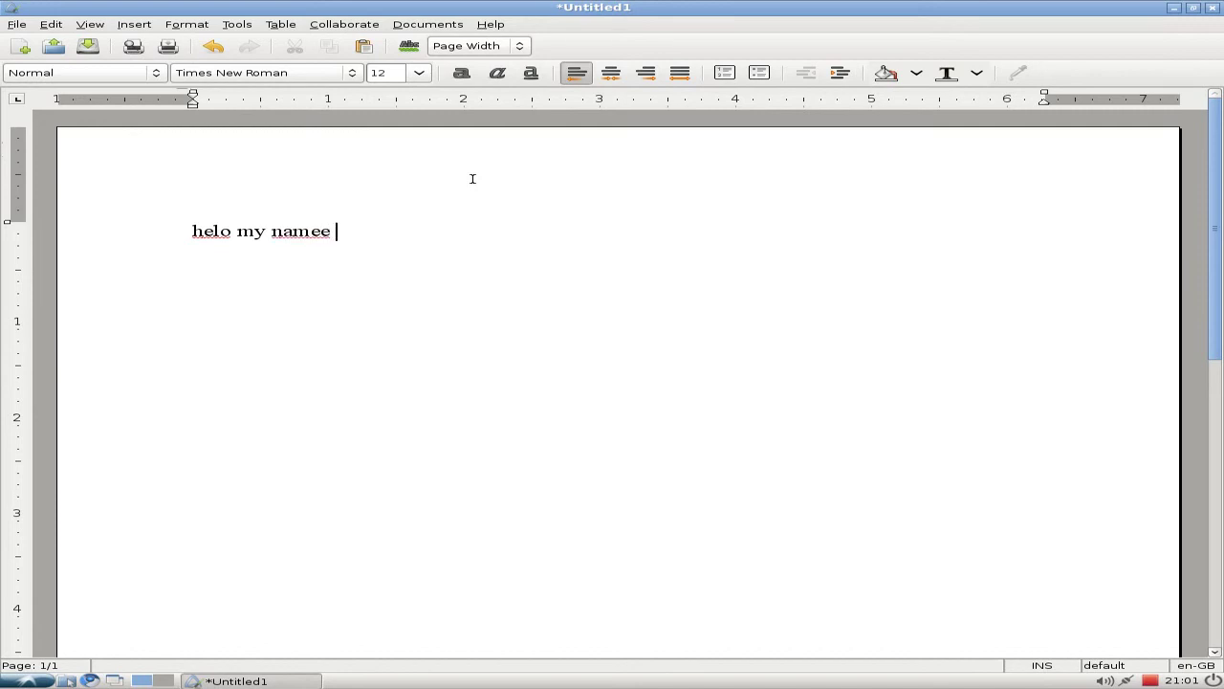
pyautogui.write('is')
pyautogui.click(1212, 10)
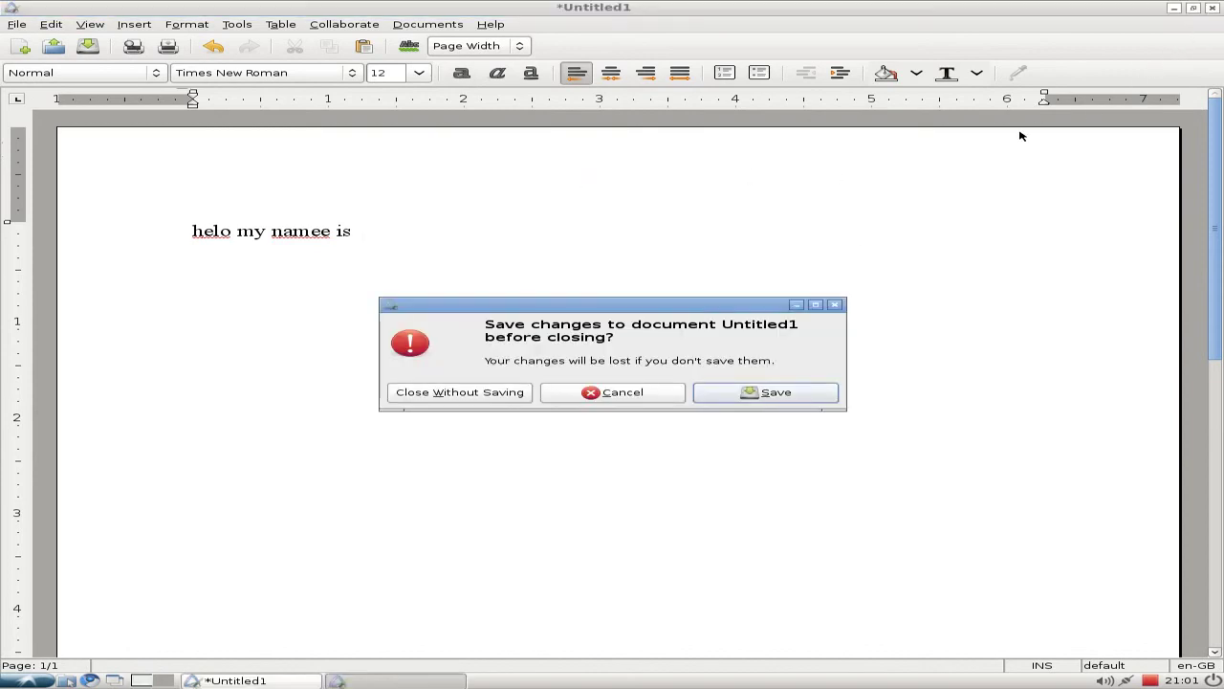
# - Close AbiWord without saving and launch OpenShot Video Editor from Sound & Video
pyautogui.click(515, 398)
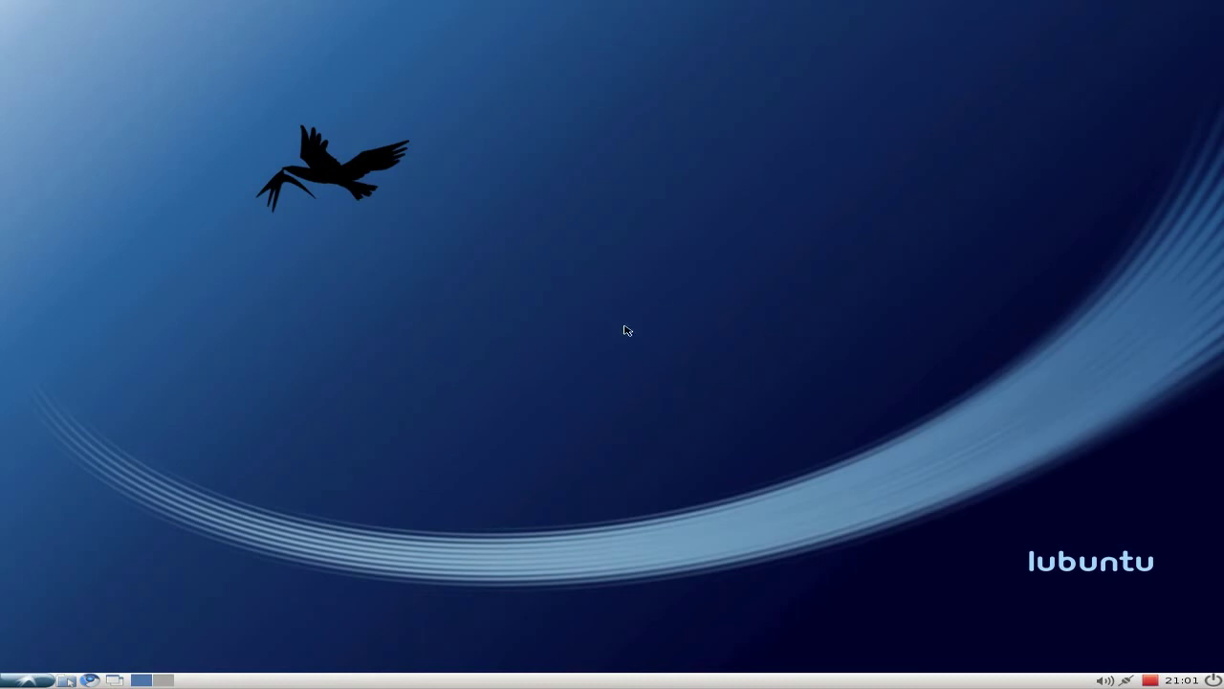
pyautogui.click(32, 683)
pyautogui.moveTo(94, 594)
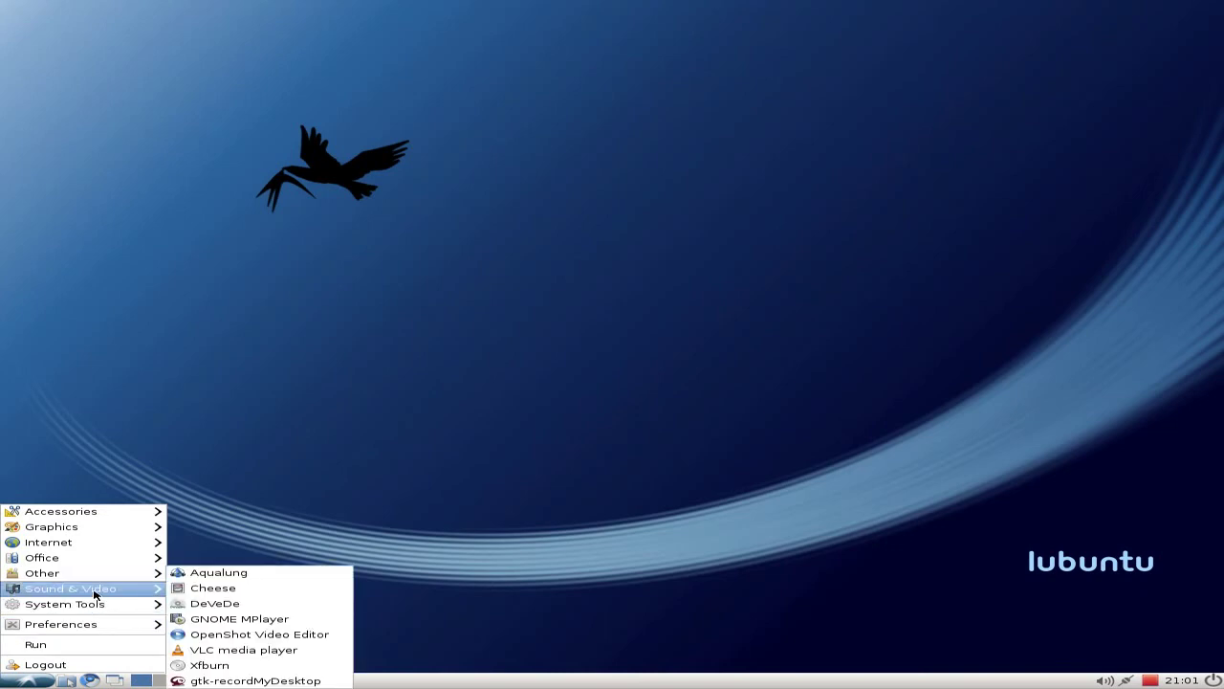
pyautogui.click(258, 635)
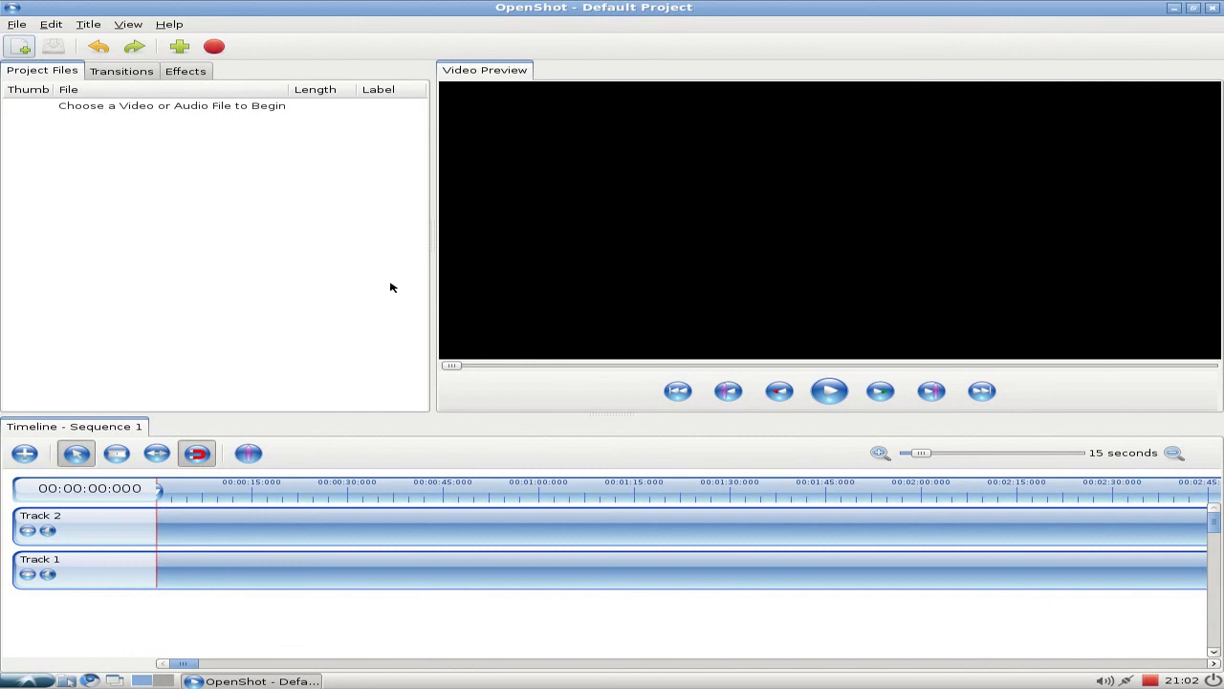
# - Close OpenShot and relaunch Synaptic Package Manager from Preferences
pyautogui.click(1213, 9)
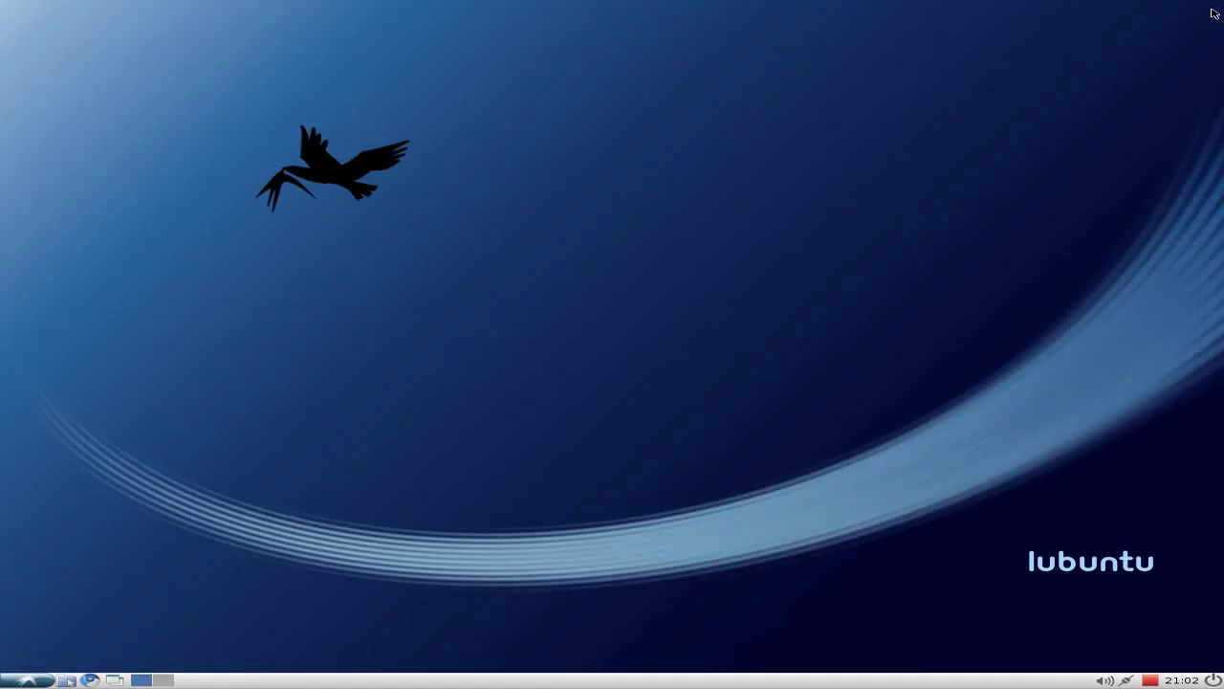
pyautogui.click(27, 680)
pyautogui.moveTo(85, 629)
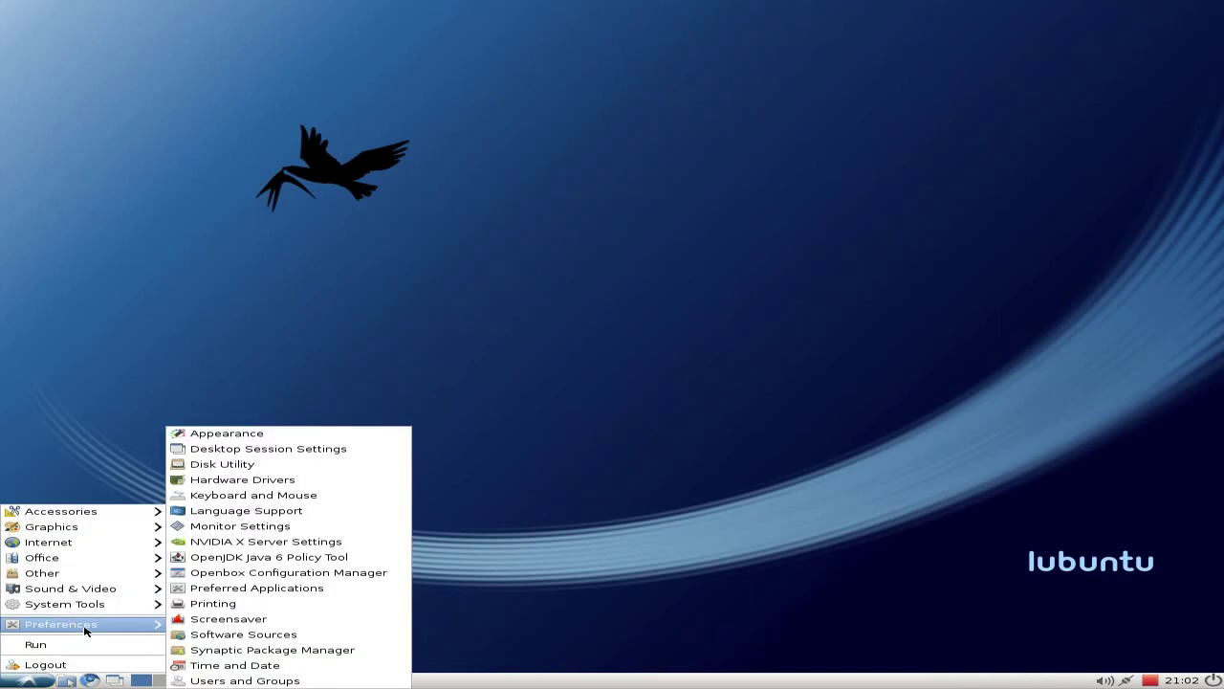
pyautogui.click(241, 649)
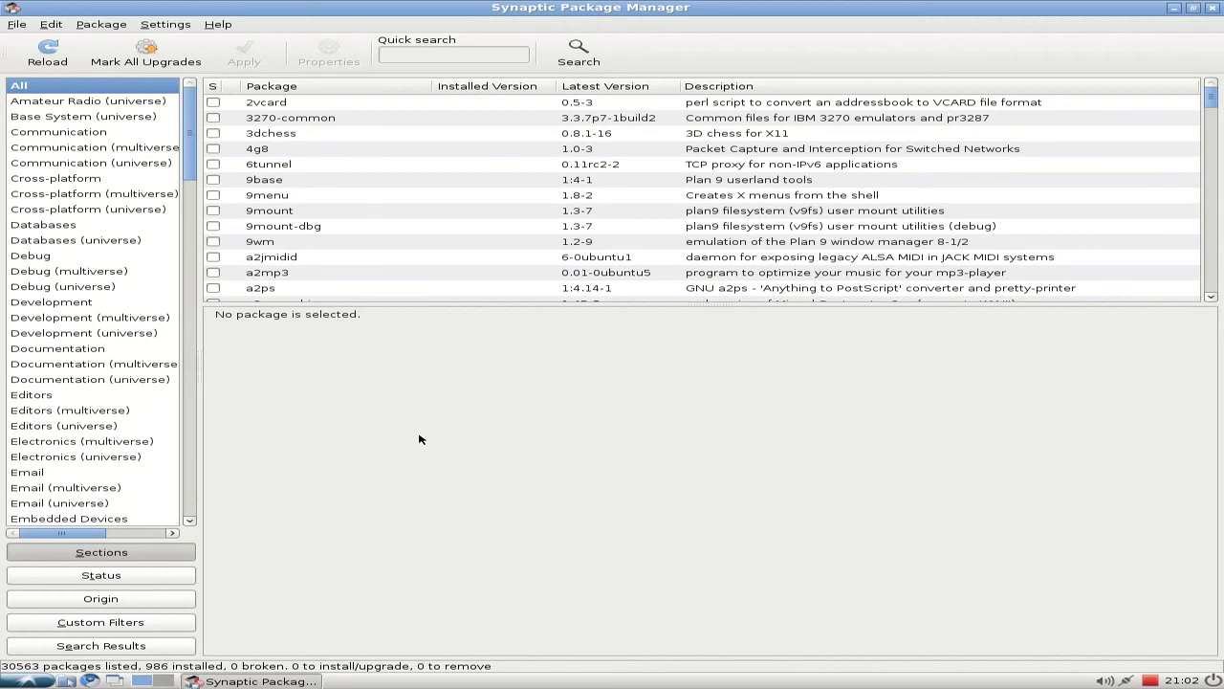
# - Search for 'kdenlive', listing three uninstalled packages at version 0.7.7-1ubuntu1
pyautogui.click(580, 64)
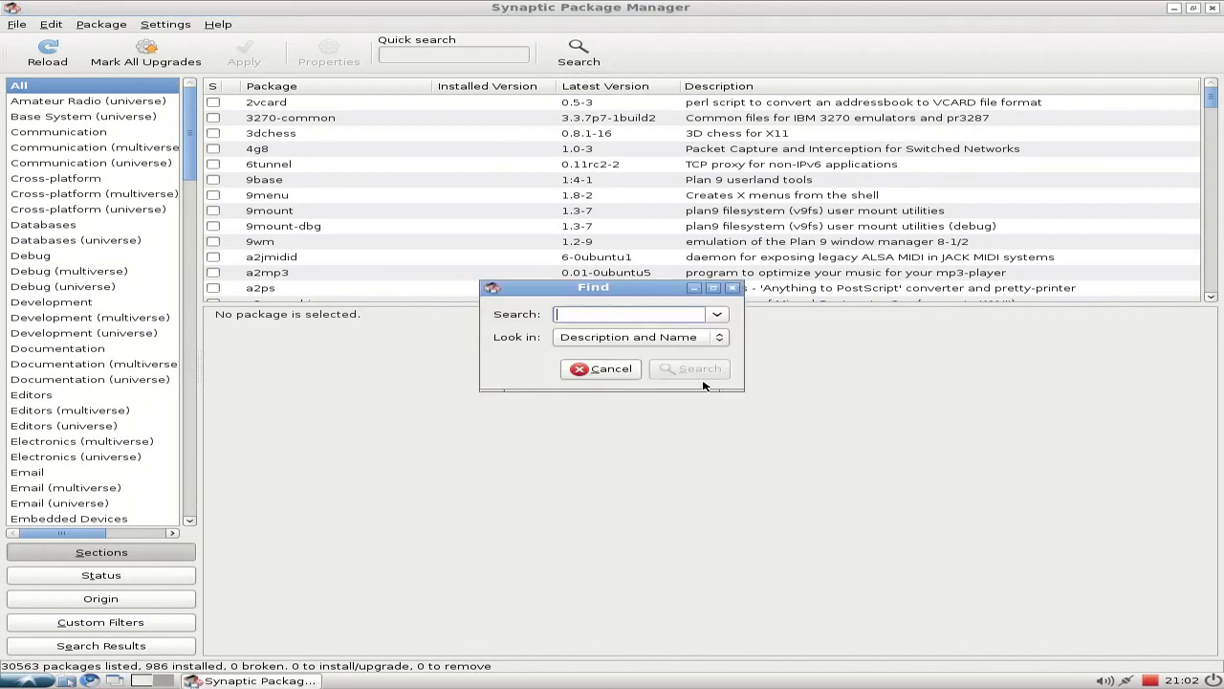
pyautogui.write('kdenlive')
pyautogui.click(698, 374)
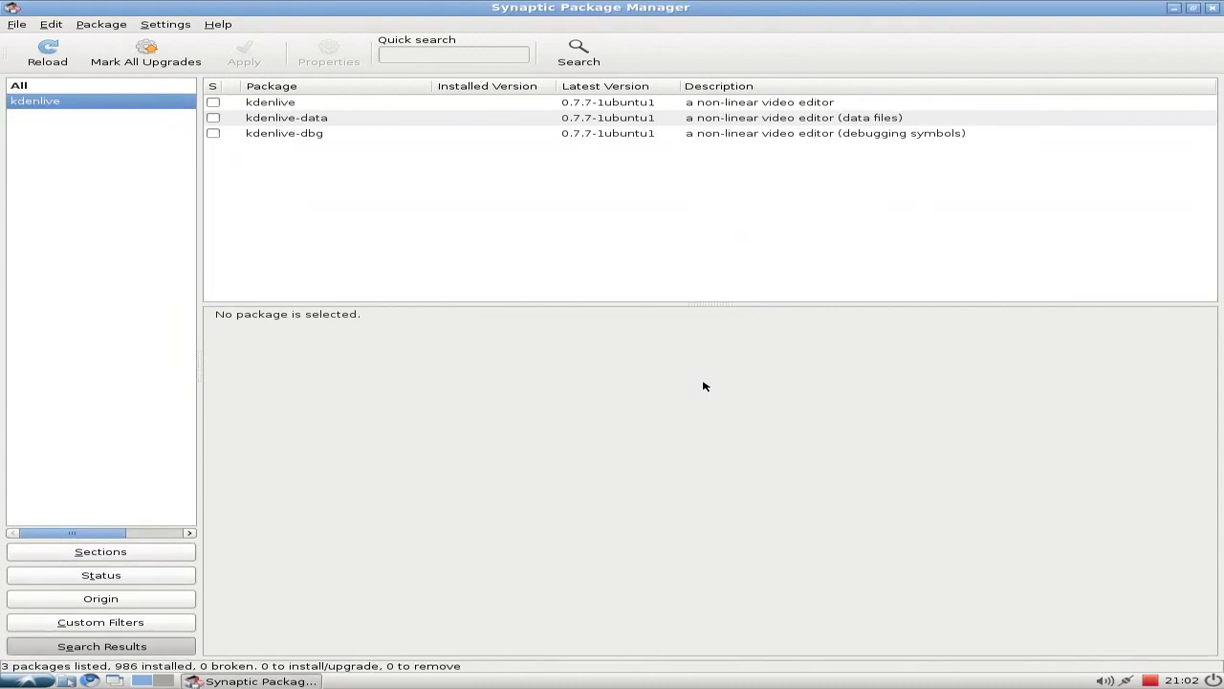
# - Review kdenlive's required dependency changes, cancel without marking it, and close Synaptic
pyautogui.click(214, 102)
pyautogui.click(274, 130)
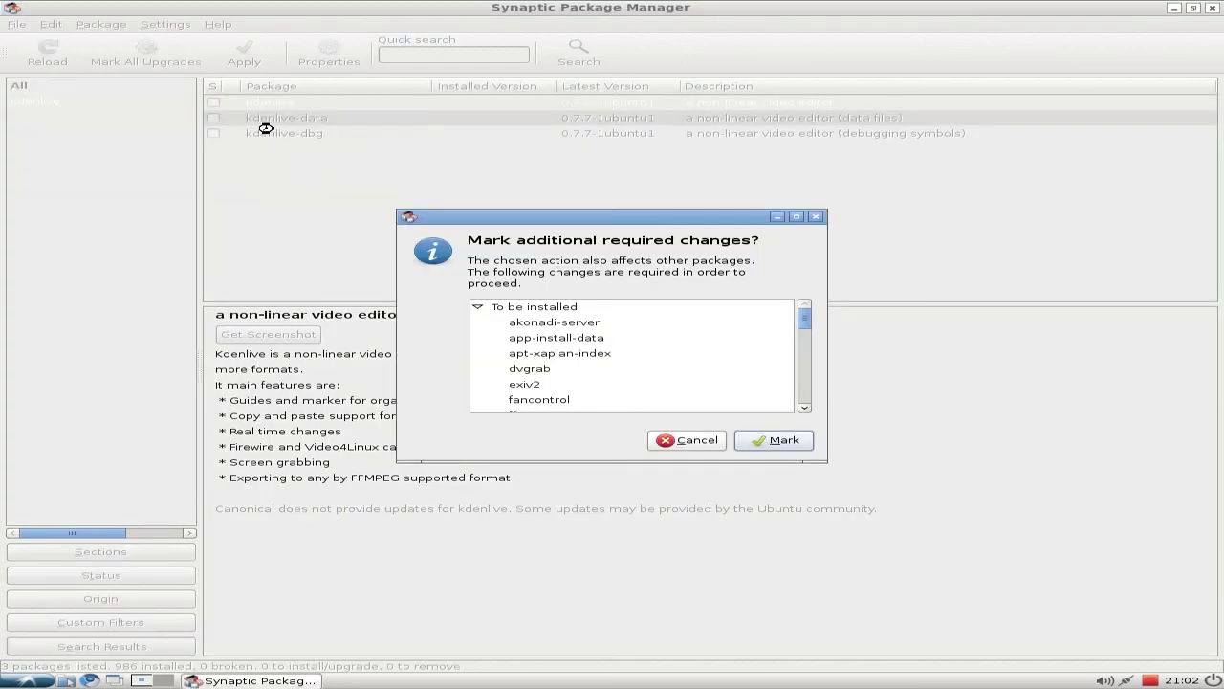
pyautogui.scroll(-15, 669, 350)
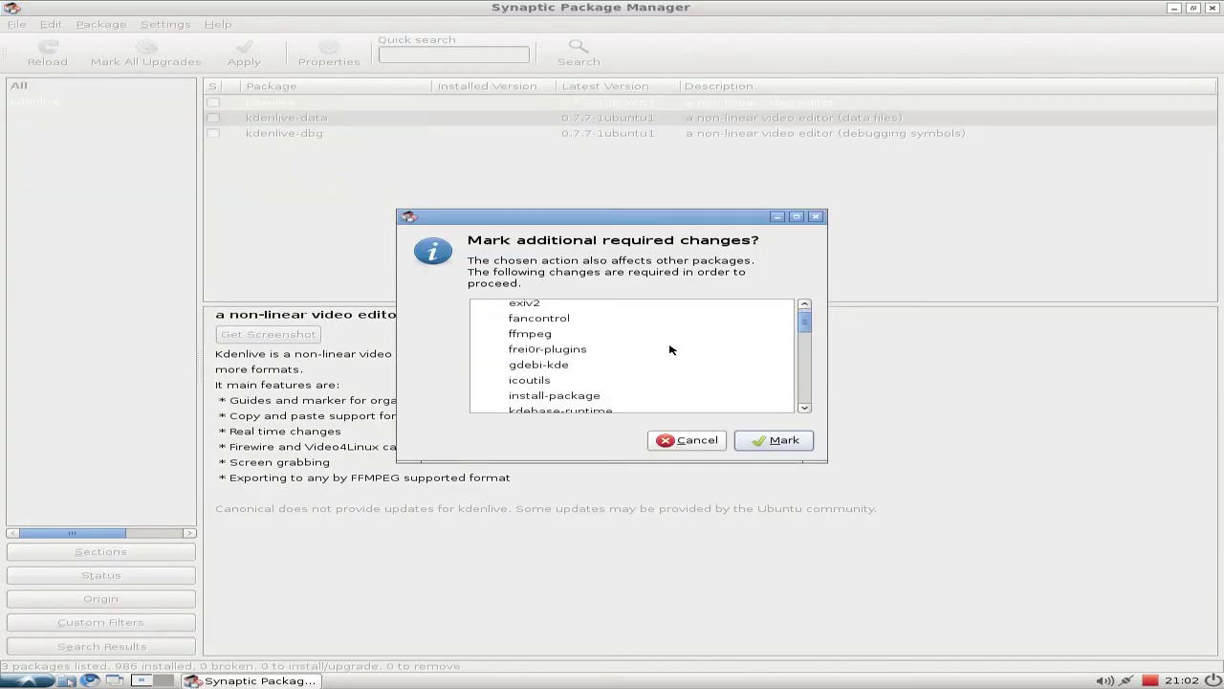
pyautogui.scroll(-15, 670, 350)
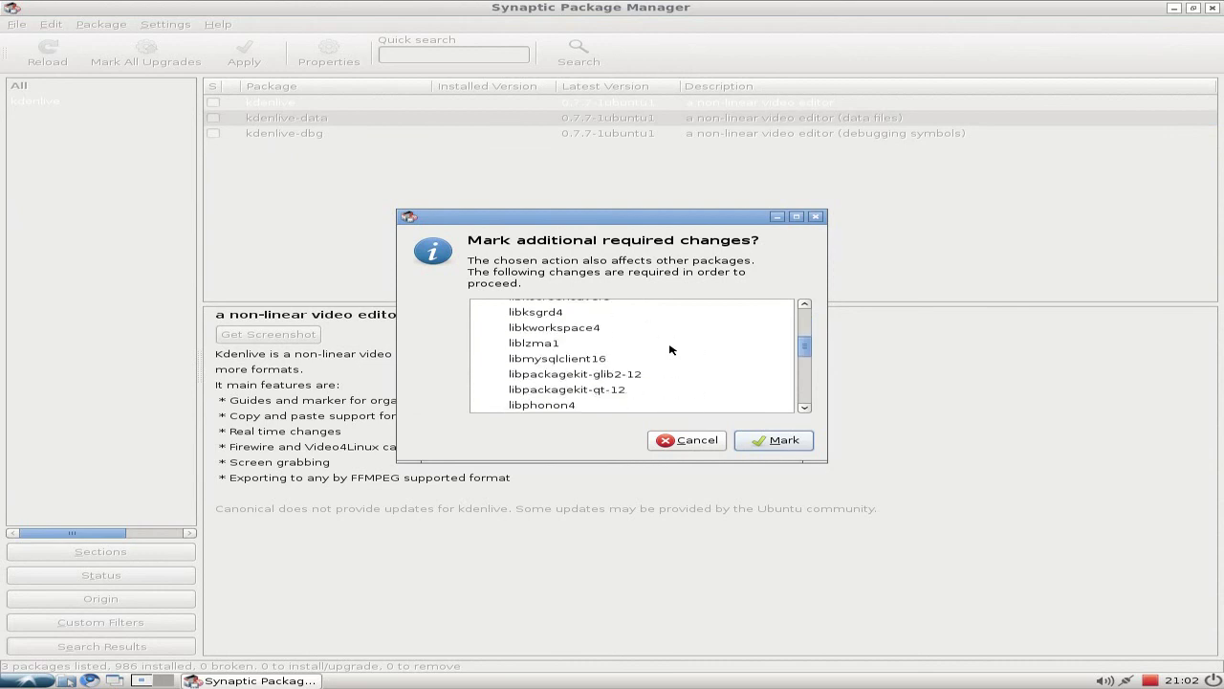
pyautogui.scroll(-15, 670, 350)
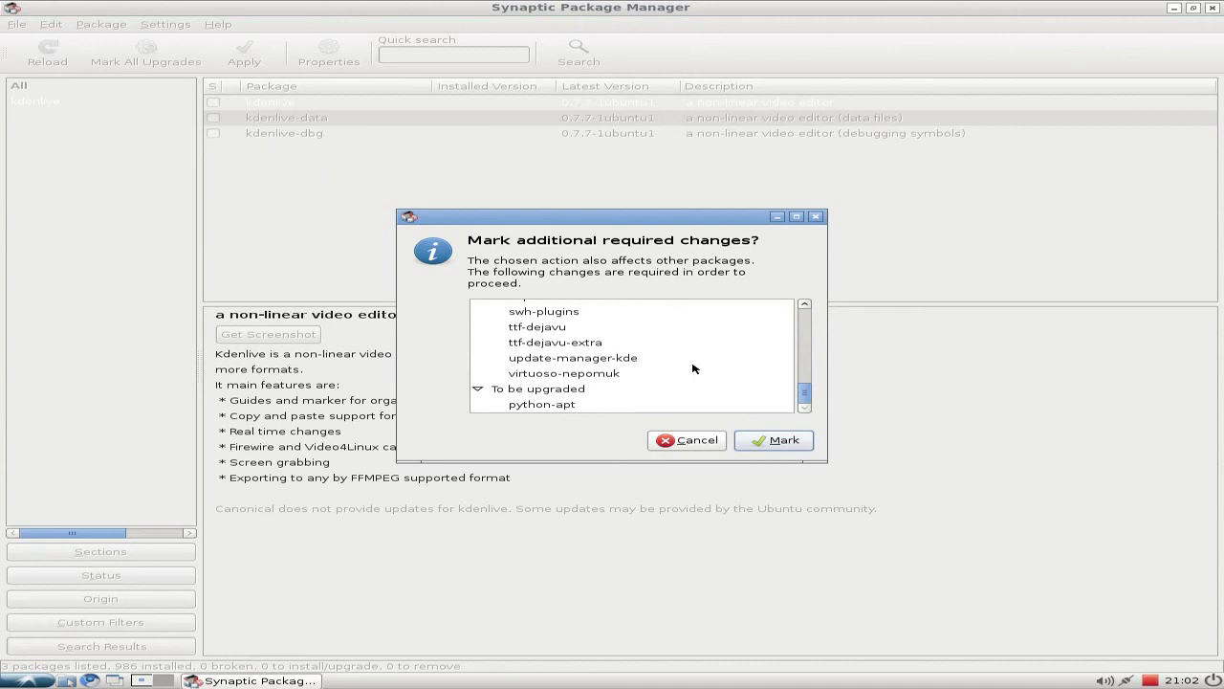
pyautogui.click(681, 442)
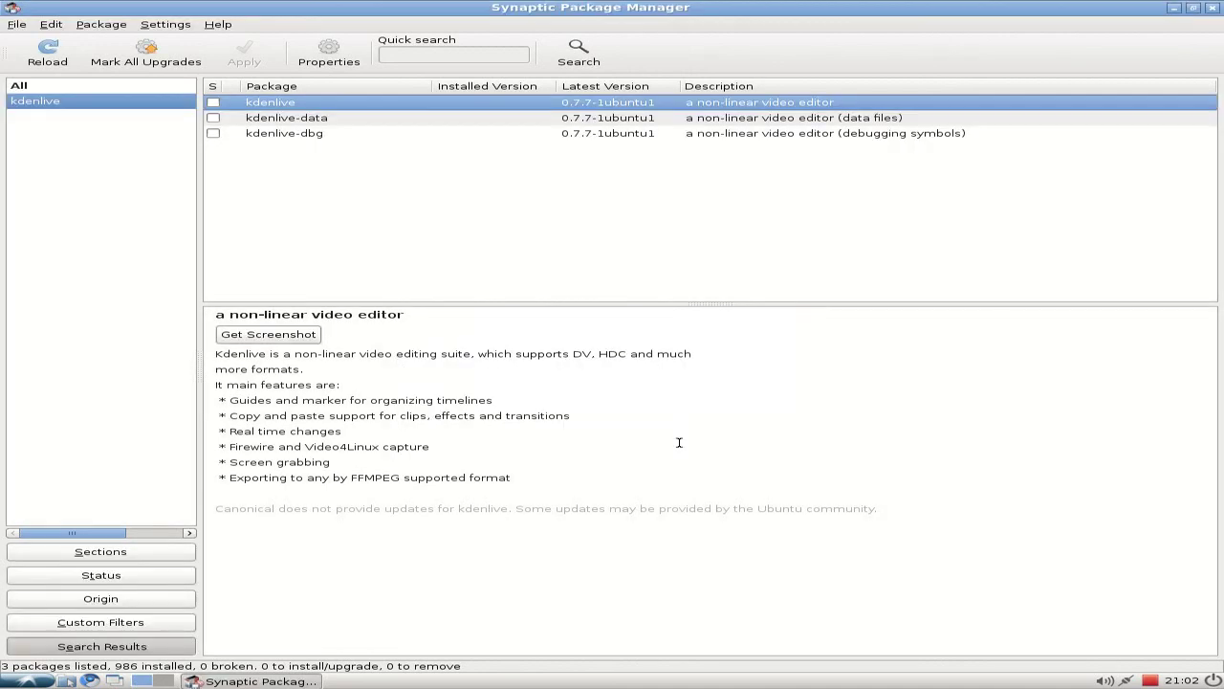
pyautogui.click(1213, 8)
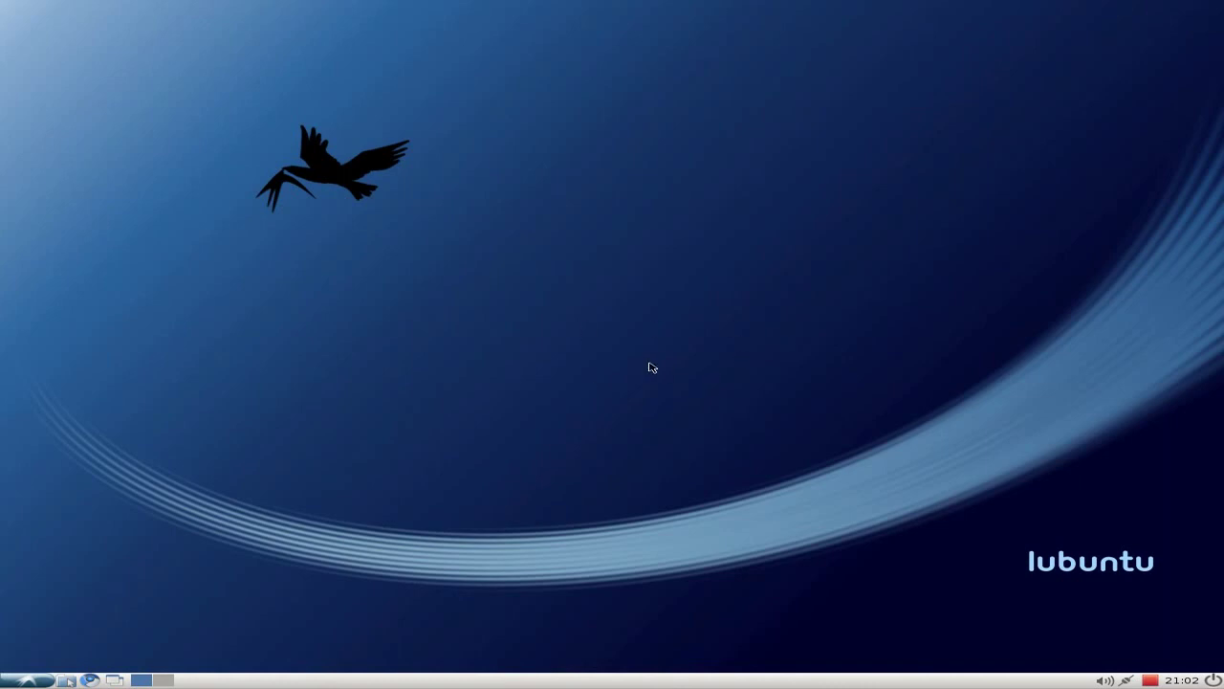